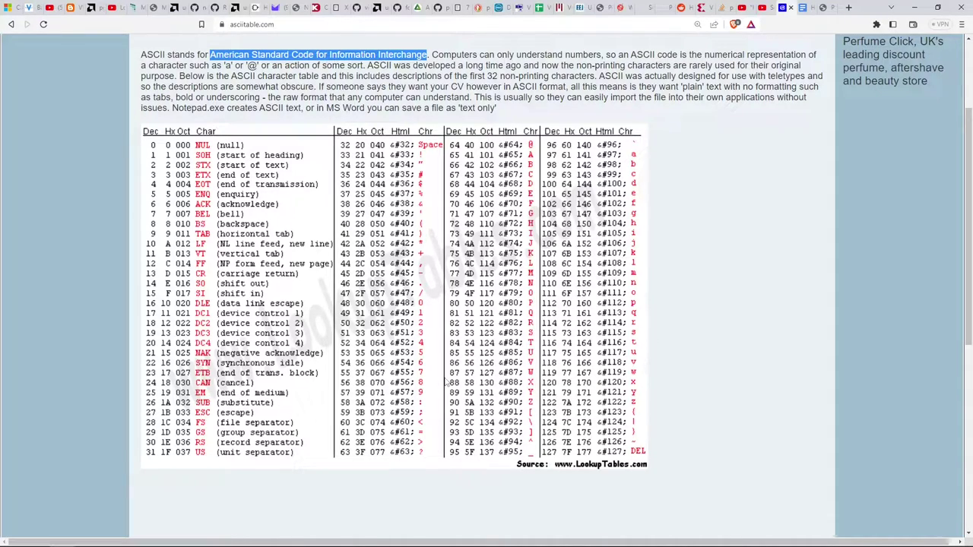
Scroll through asciitable.com's extended ASCII codes, then switch to the Hack Computer Extended Keyboard Codes document
{"action": "scroll", "coordinate": [688, 251], "scroll_direction": "down", "scroll_amount": 5}
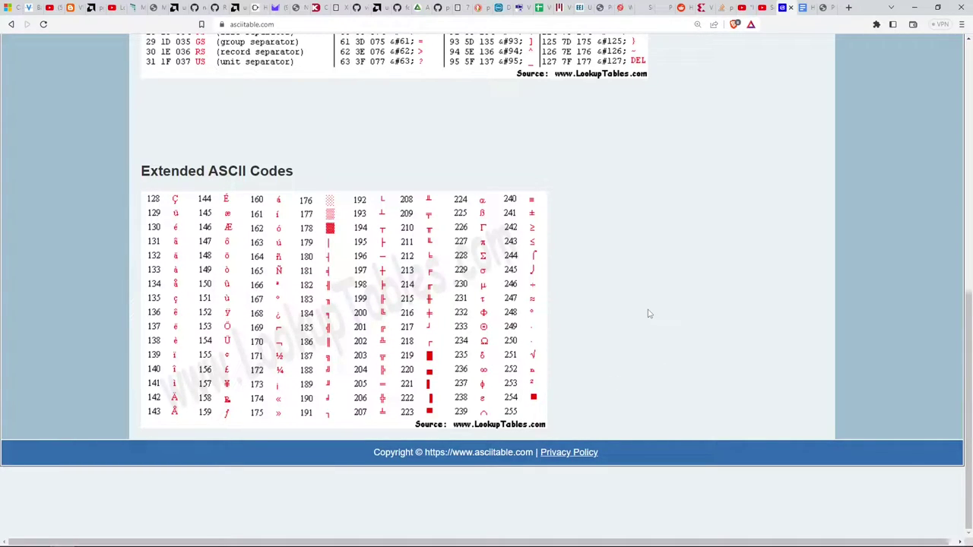
{"action": "scroll", "coordinate": [623, 309], "scroll_direction": "up", "scroll_amount": 1}
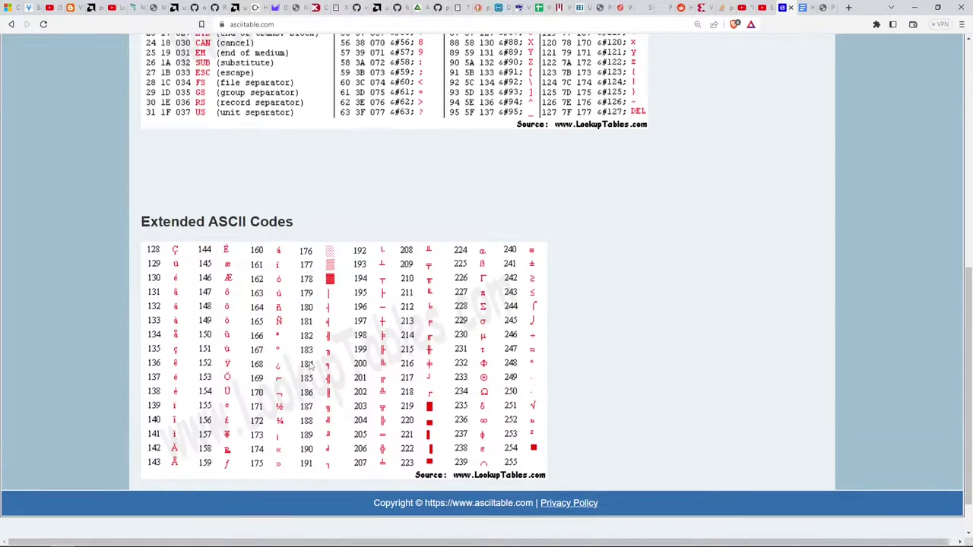
{"action": "left_click", "coordinate": [809, 7]}
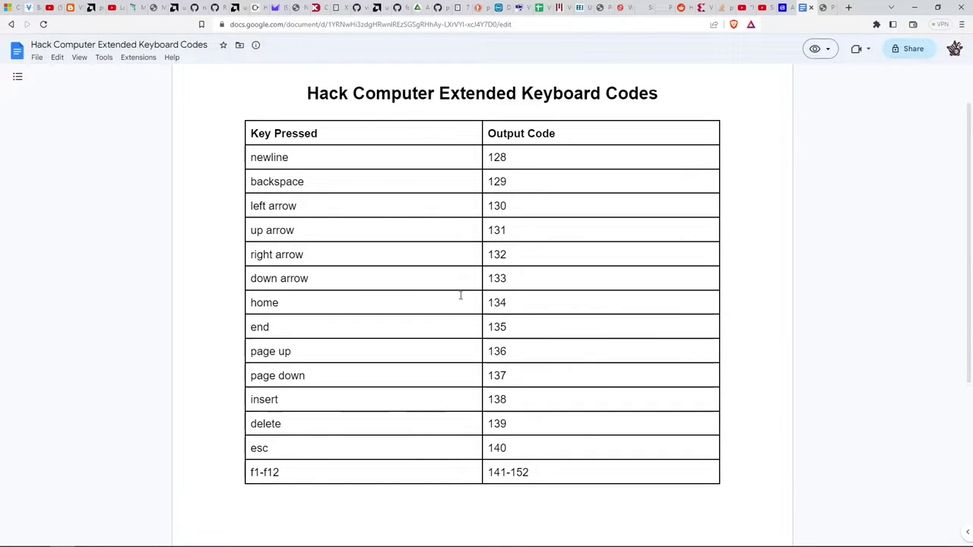
Bring up the vetra.com PS/2 scan code reference
{"action": "left_click", "coordinate": [829, 8]}
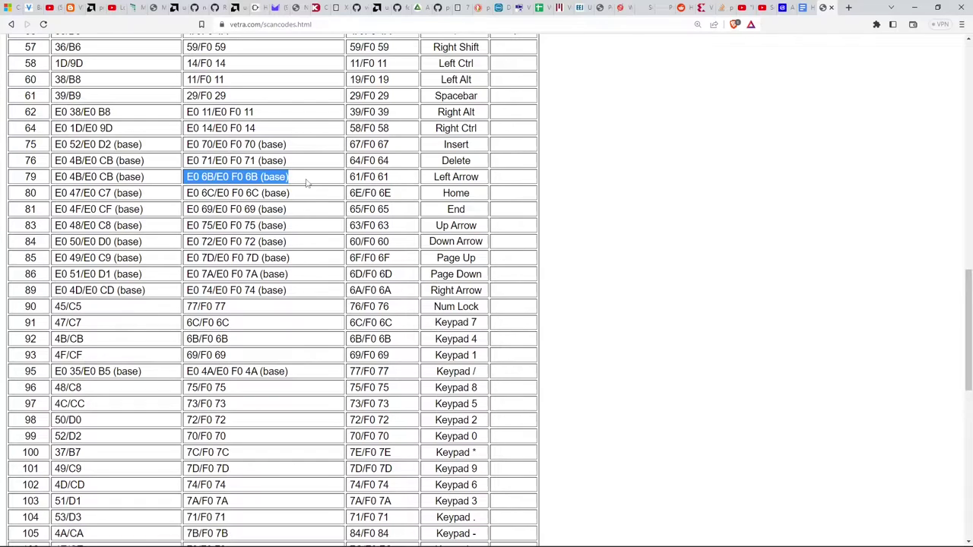
{"action": "left_click", "coordinate": [192, 177]}
{"action": "left_click_drag", "start_coordinate": [192, 177], "coordinate": [215, 178]}
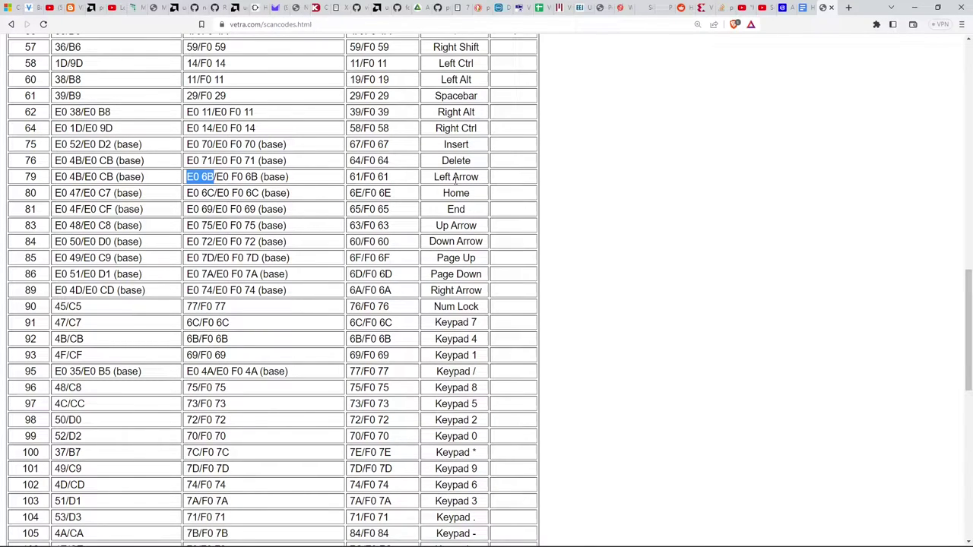
{"action": "left_click_drag", "start_coordinate": [431, 176], "coordinate": [481, 176]}
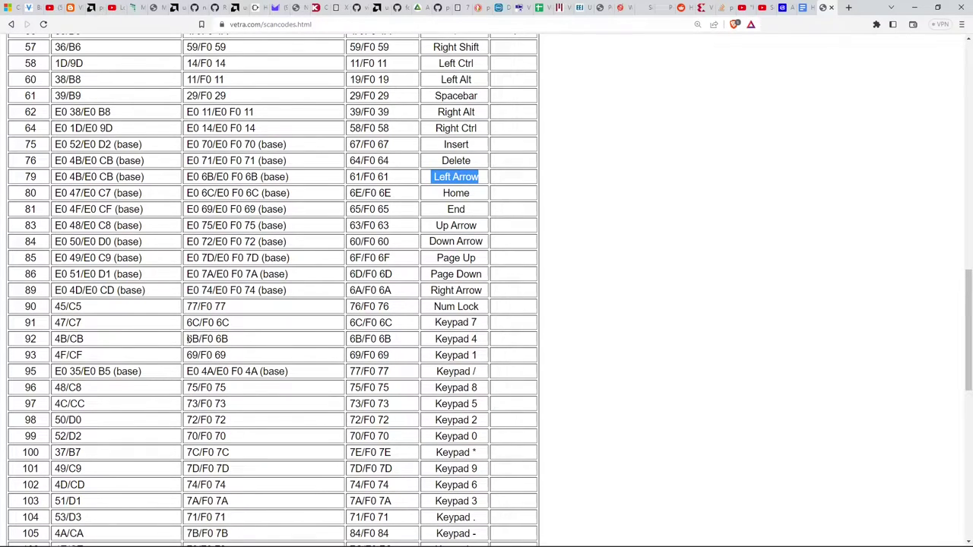
{"action": "left_click", "coordinate": [188, 339]}
{"action": "left_click_drag", "start_coordinate": [187, 339], "coordinate": [236, 340]}
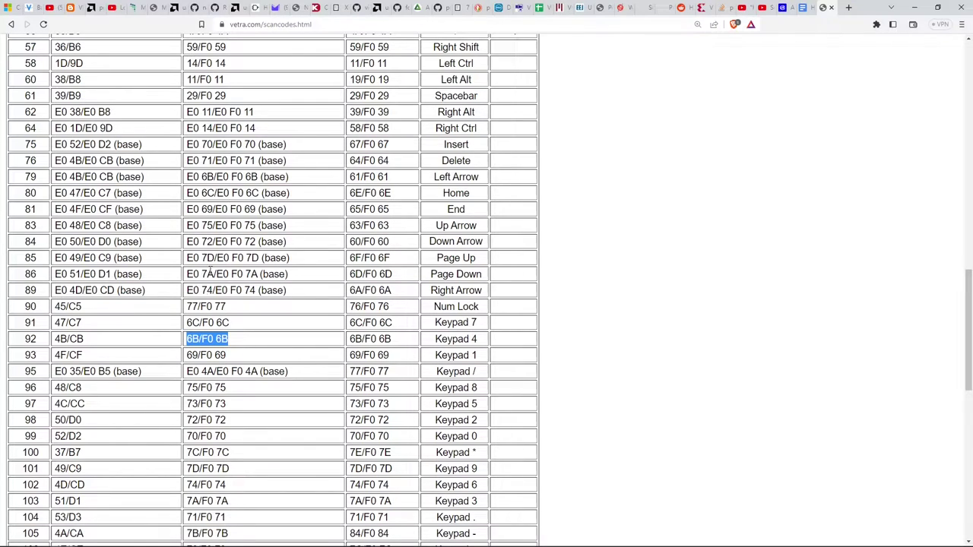
{"action": "left_click_drag", "start_coordinate": [188, 176], "coordinate": [218, 176]}
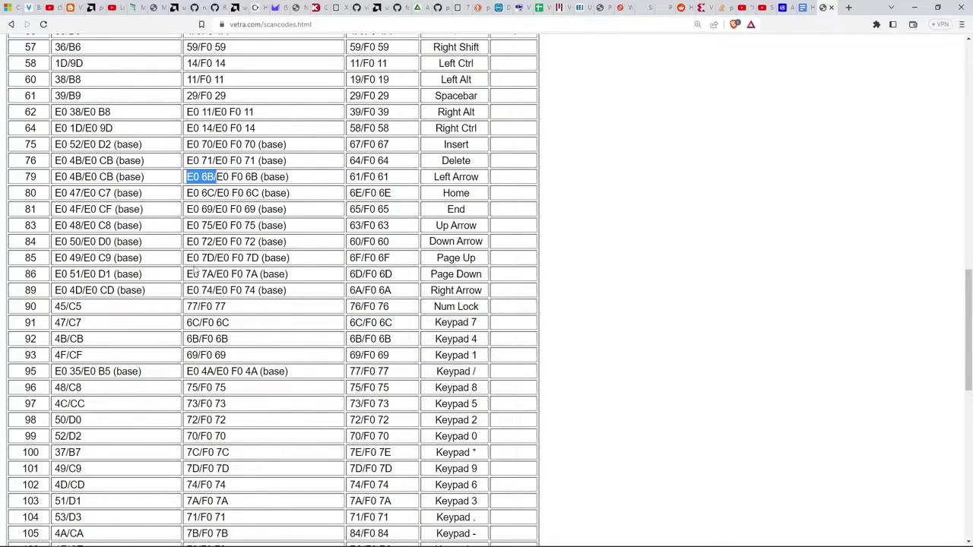
{"action": "left_click", "coordinate": [807, 8]}
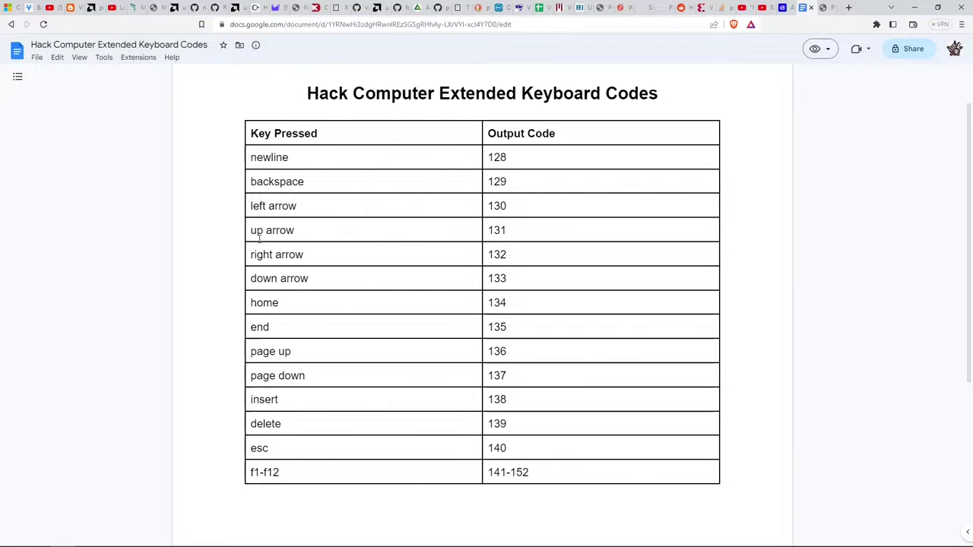
{"action": "left_click", "coordinate": [824, 7]}
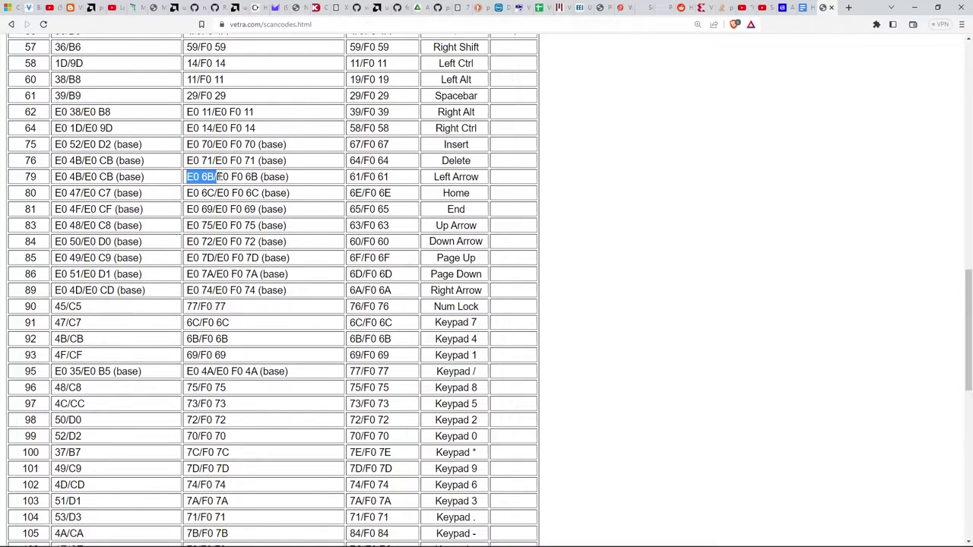
{"action": "left_click", "coordinate": [220, 176]}
{"action": "left_click_drag", "start_coordinate": [219, 177], "coordinate": [258, 177]}
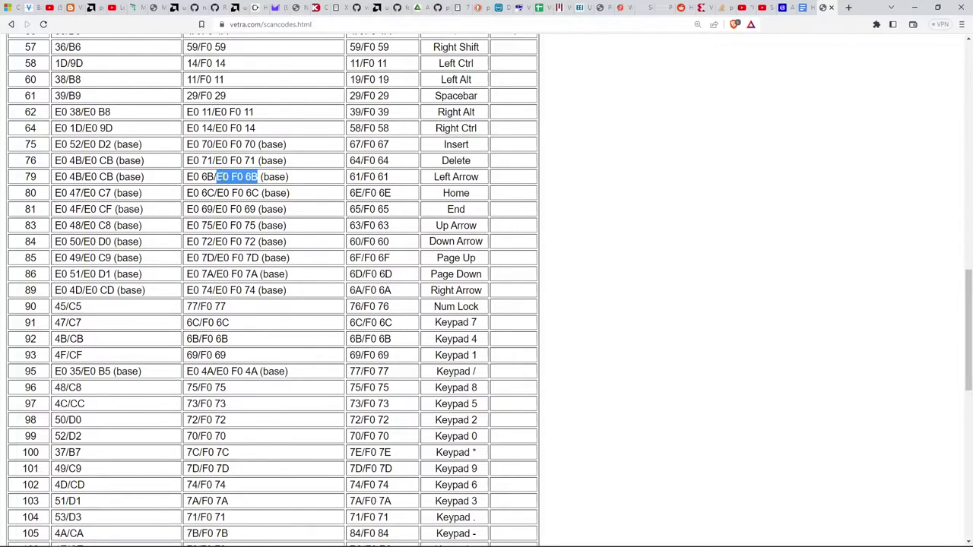
{"action": "left_click_drag", "start_coordinate": [187, 177], "coordinate": [204, 177]}
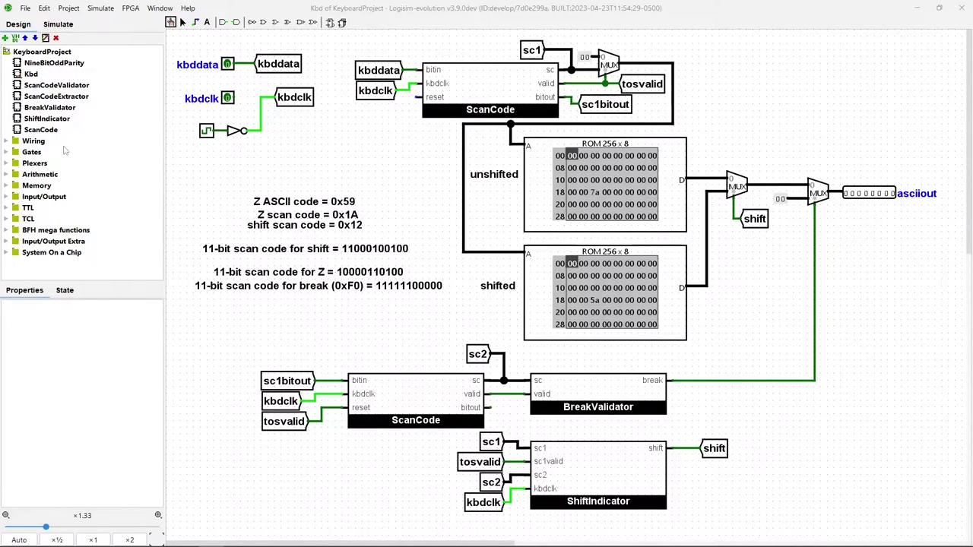
Open BreakValidator, copy every component in it, and start adding a new circuit
{"action": "double_click", "coordinate": [51, 108]}
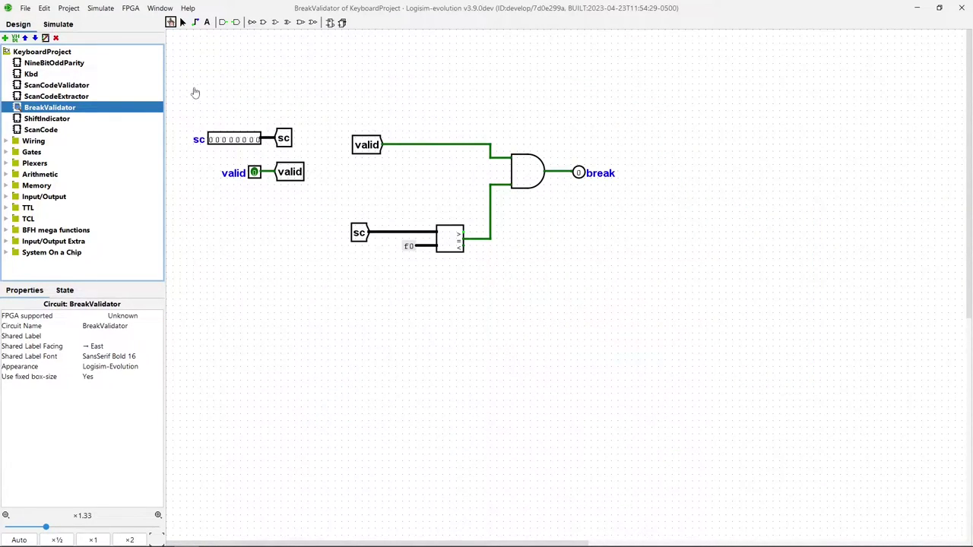
{"action": "left_click", "coordinate": [183, 23]}
{"action": "left_click_drag", "start_coordinate": [193, 105], "coordinate": [660, 292]}
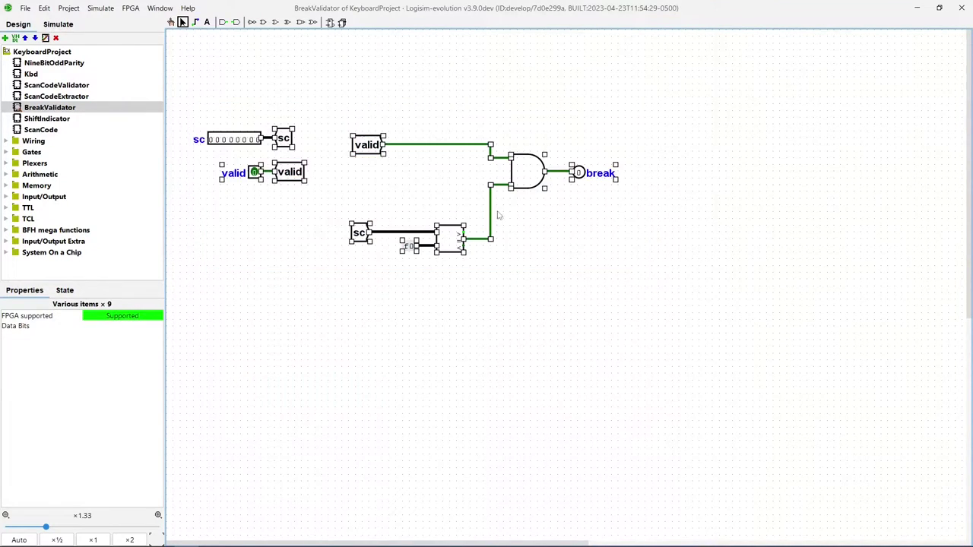
{"action": "right_click", "coordinate": [533, 171]}
{"action": "left_click", "coordinate": [552, 203]}
{"action": "left_click", "coordinate": [538, 279]}
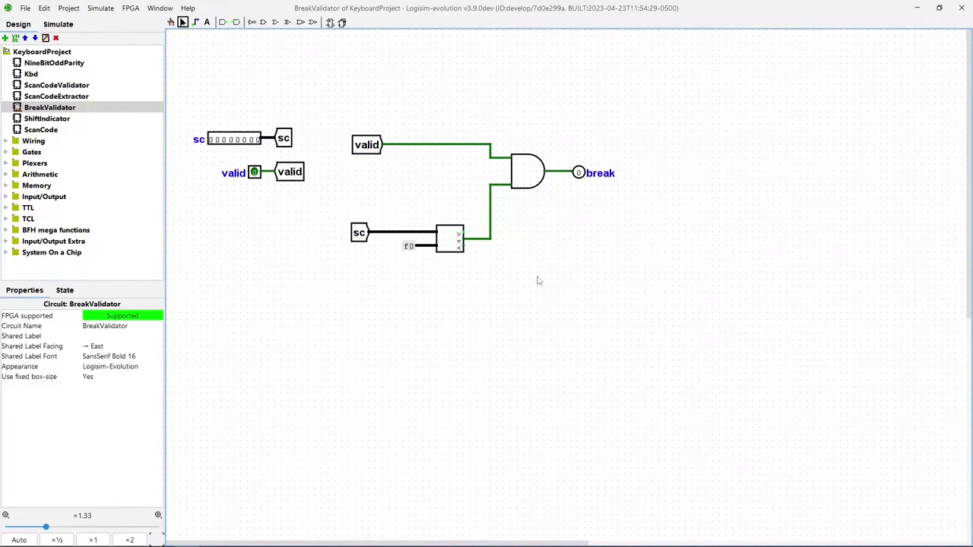
{"action": "left_click", "coordinate": [6, 38]}
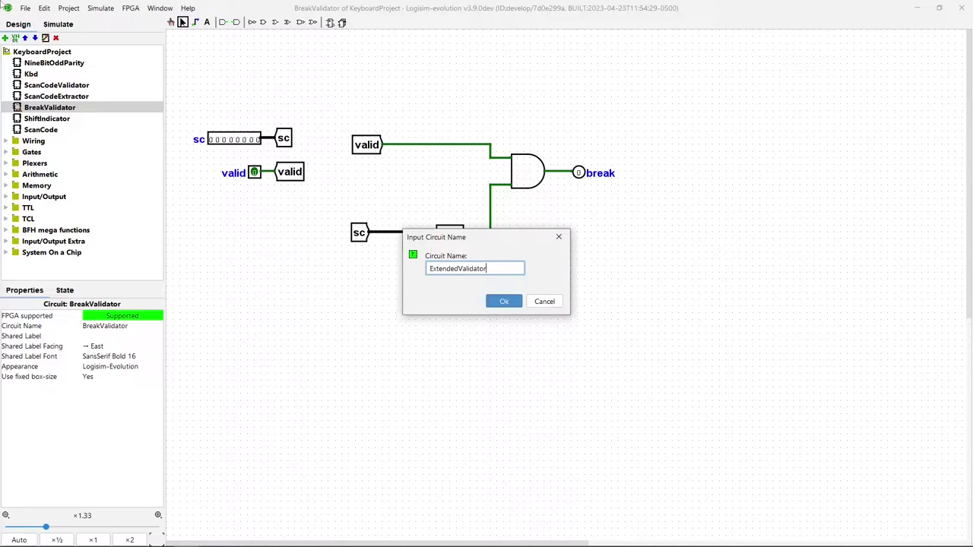
Create the ExtendedValidator circuit and paste the copied BreakValidator logic into it
{"action": "left_click", "coordinate": [503, 302]}
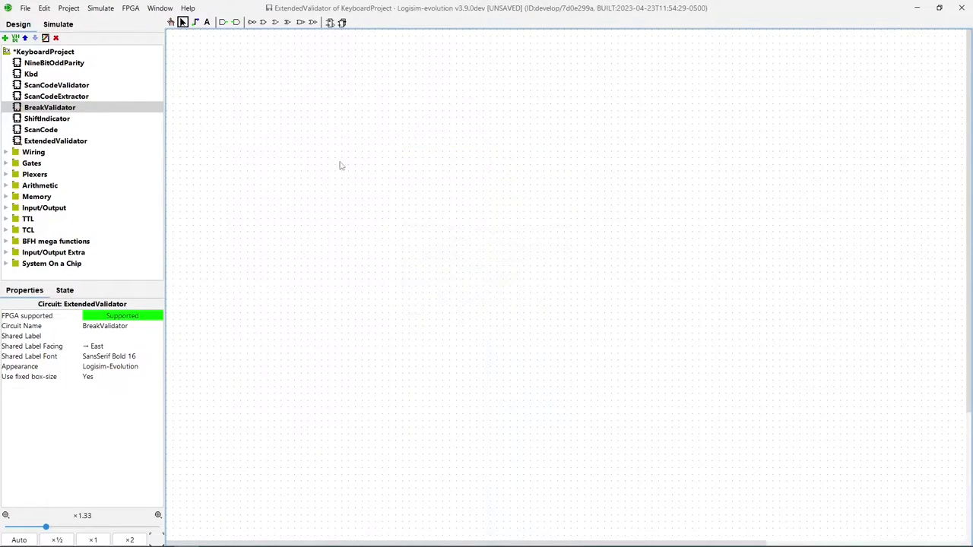
{"action": "left_click", "coordinate": [43, 9]}
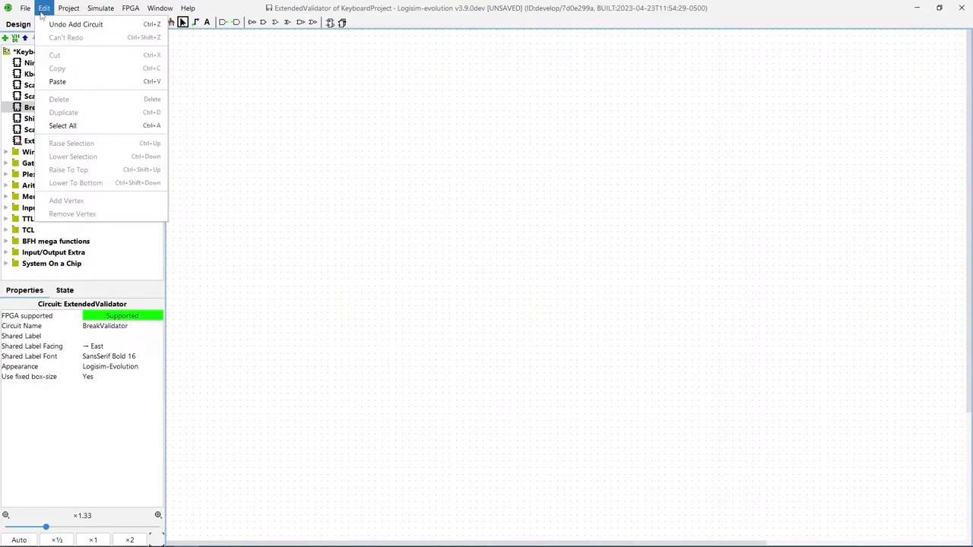
{"action": "left_click", "coordinate": [58, 82]}
{"action": "left_click", "coordinate": [380, 310]}
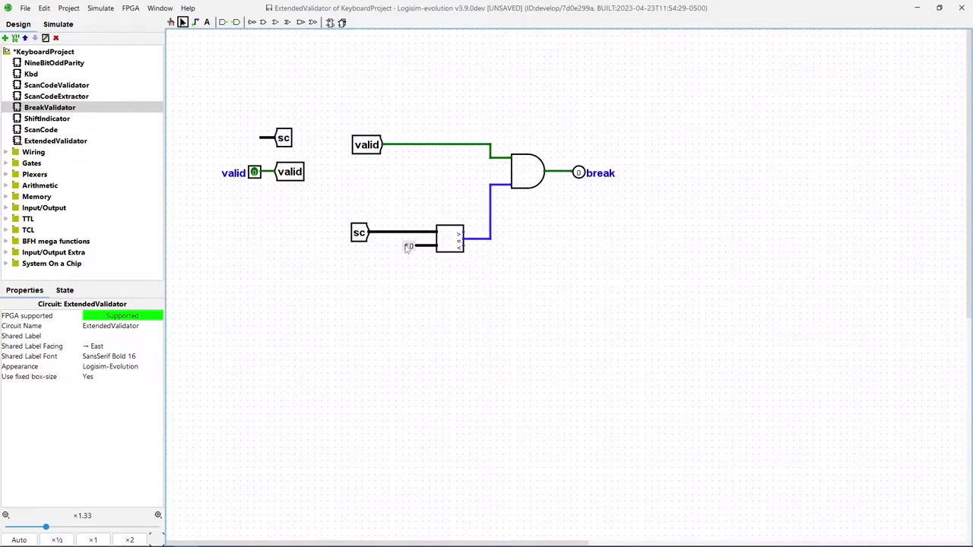
Change the comparator constant from f0 to e0 and relabel the output pin 'extended'
{"action": "left_click", "coordinate": [409, 247]}
{"action": "left_click", "coordinate": [114, 346]}
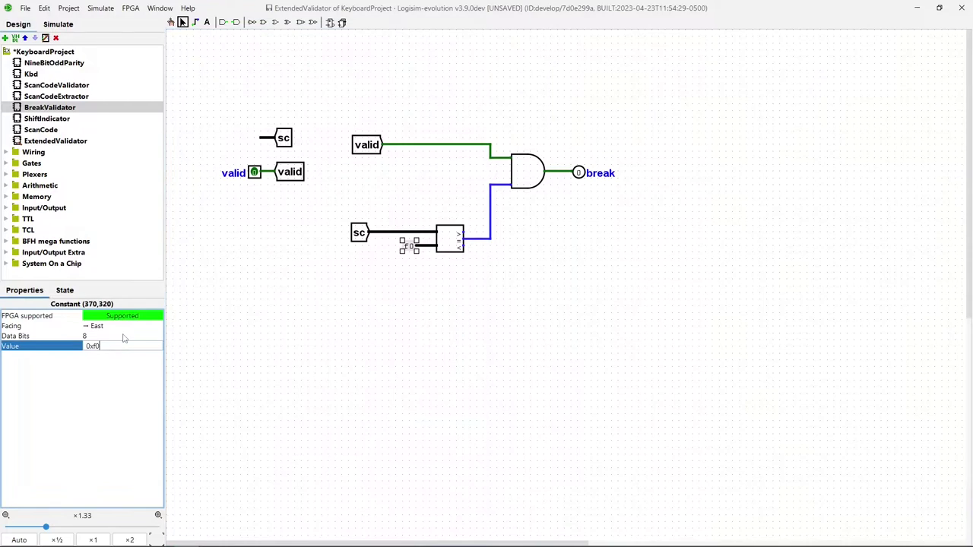
{"action": "type", "text": "e0"}
{"action": "key", "text": "Return"}
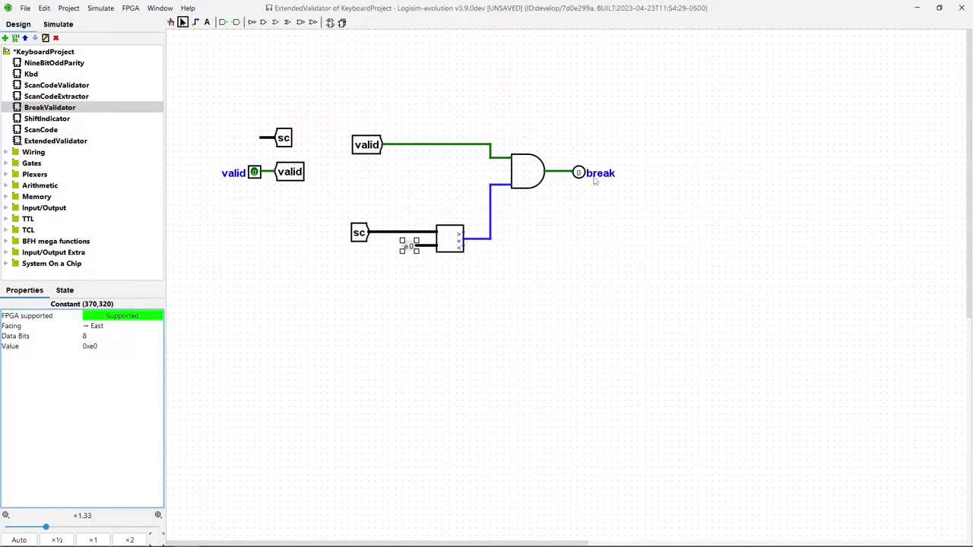
{"action": "left_click", "coordinate": [596, 178]}
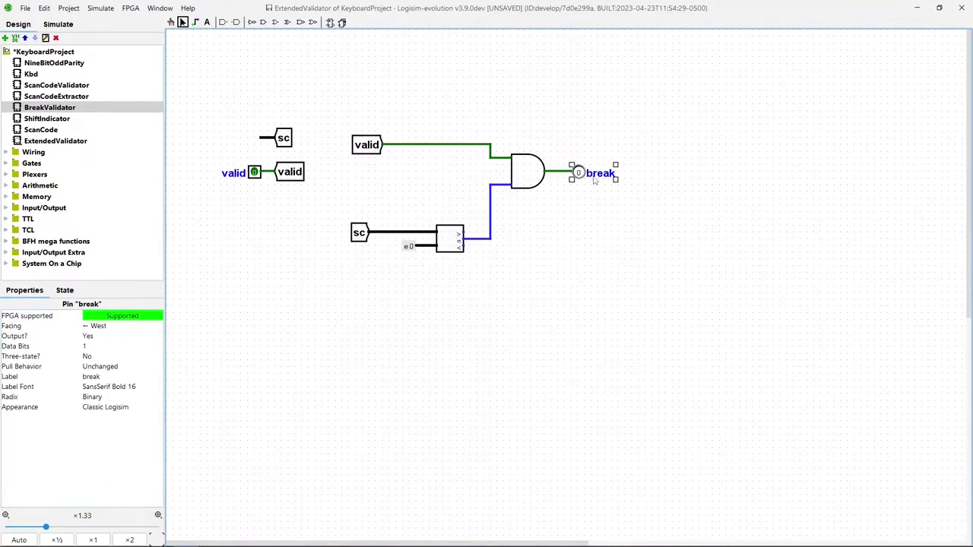
{"action": "left_click", "coordinate": [107, 377]}
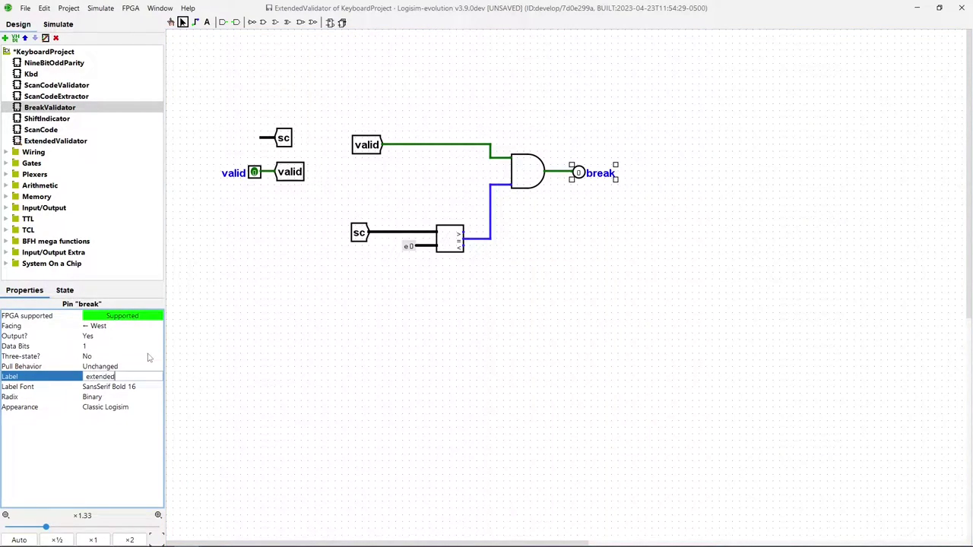
{"action": "type", "text": "extended"}
{"action": "key", "text": "Return"}
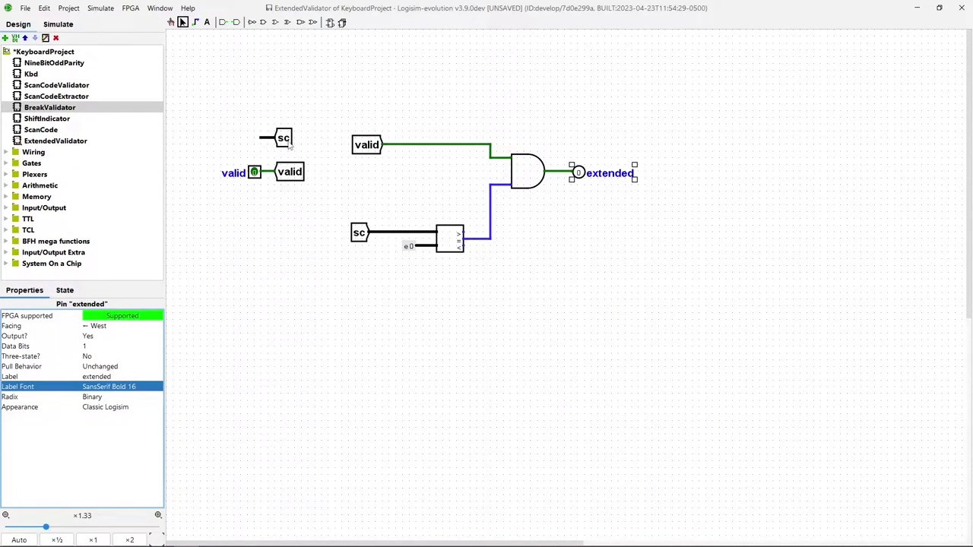
{"action": "left_click", "coordinate": [51, 142]}
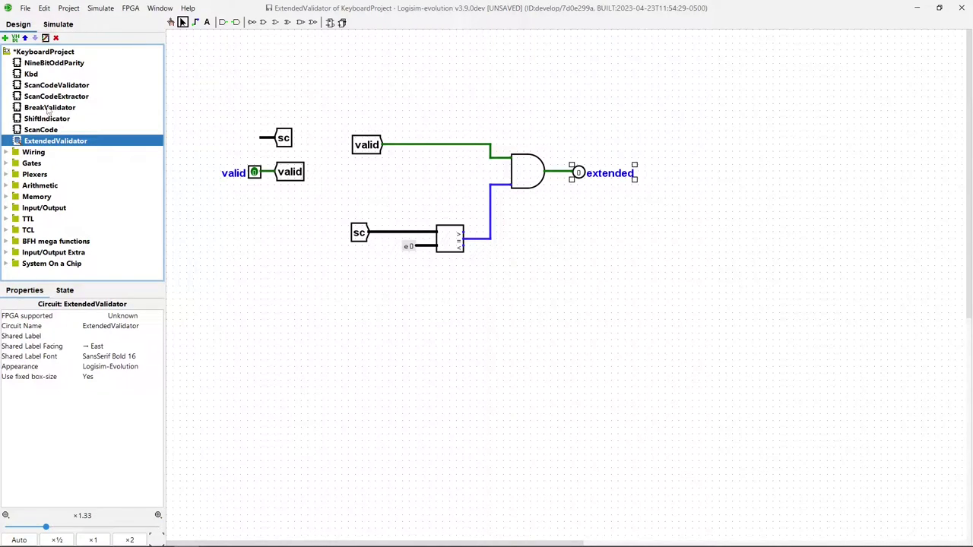
Bring BreakValidator's 8-bit sc input pin into ExtendedValidator, connected to the sc tunnel wire
{"action": "double_click", "coordinate": [49, 108]}
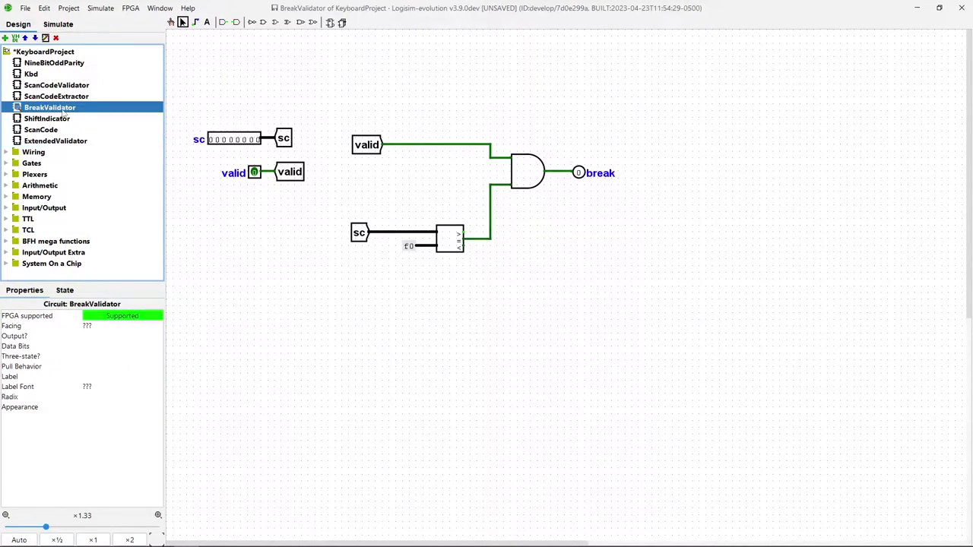
{"action": "left_click", "coordinate": [226, 145]}
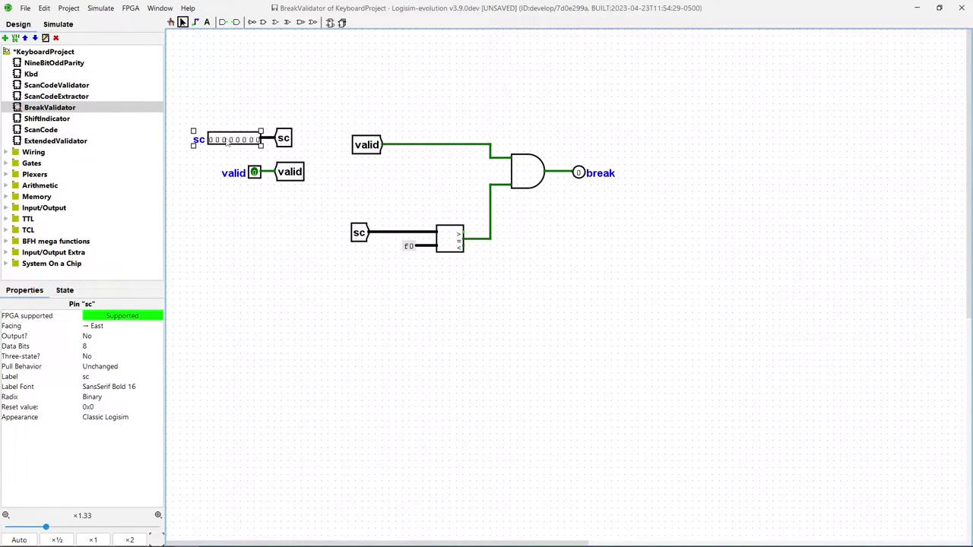
{"action": "double_click", "coordinate": [53, 141]}
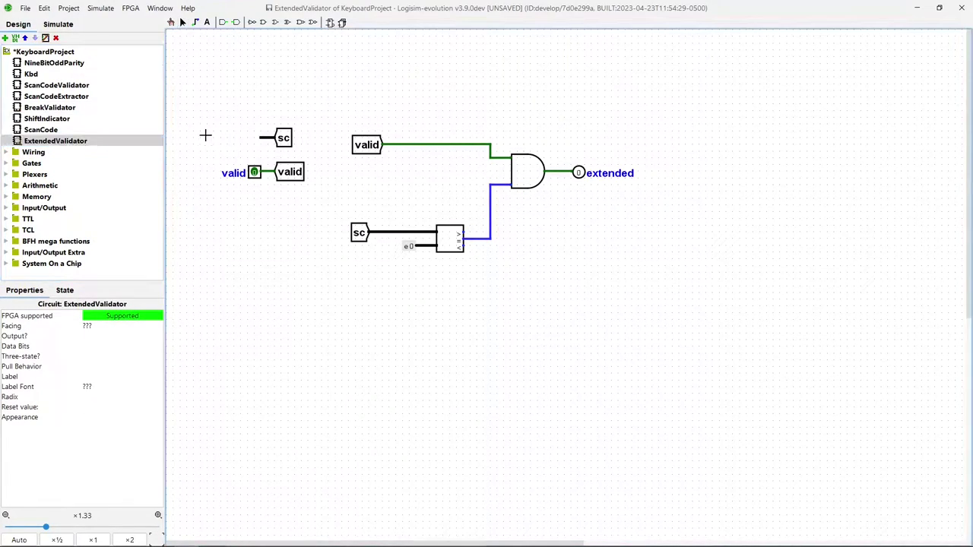
{"action": "left_click", "coordinate": [44, 8]}
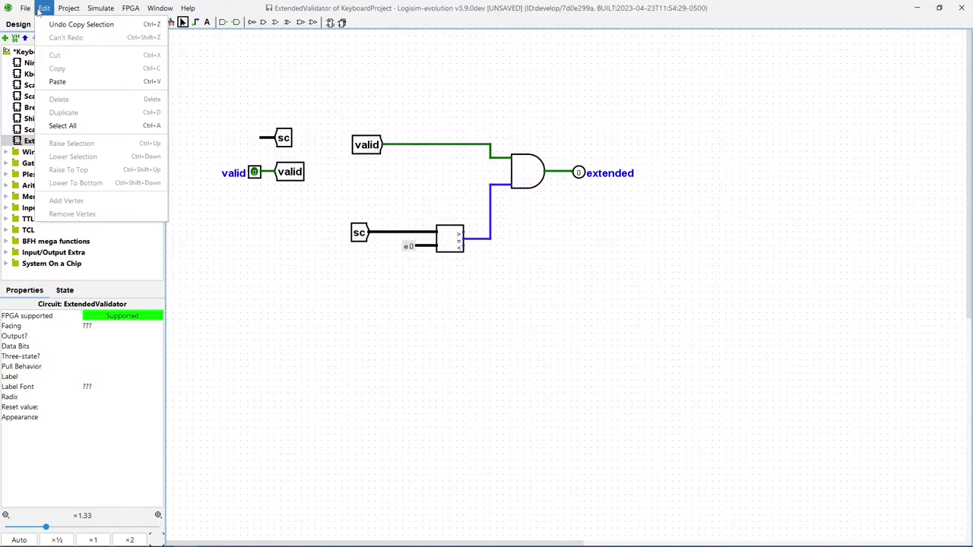
{"action": "left_click", "coordinate": [67, 82]}
{"action": "left_click", "coordinate": [208, 172]}
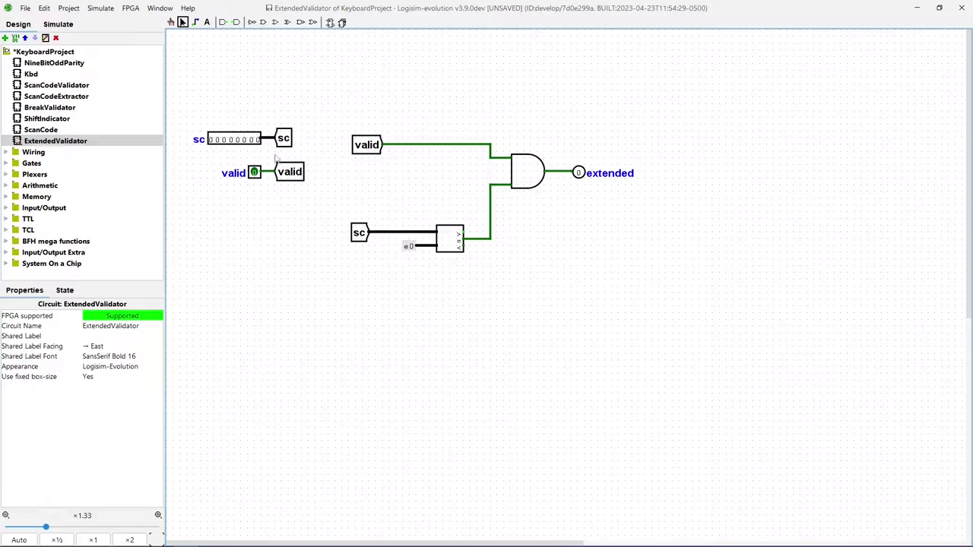
{"action": "left_click", "coordinate": [234, 139]}
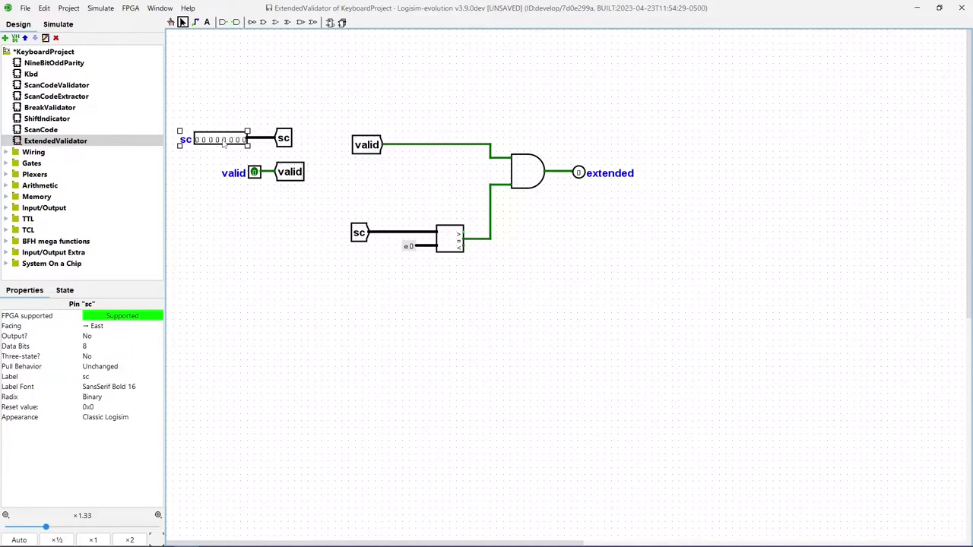
{"action": "left_click", "coordinate": [272, 209]}
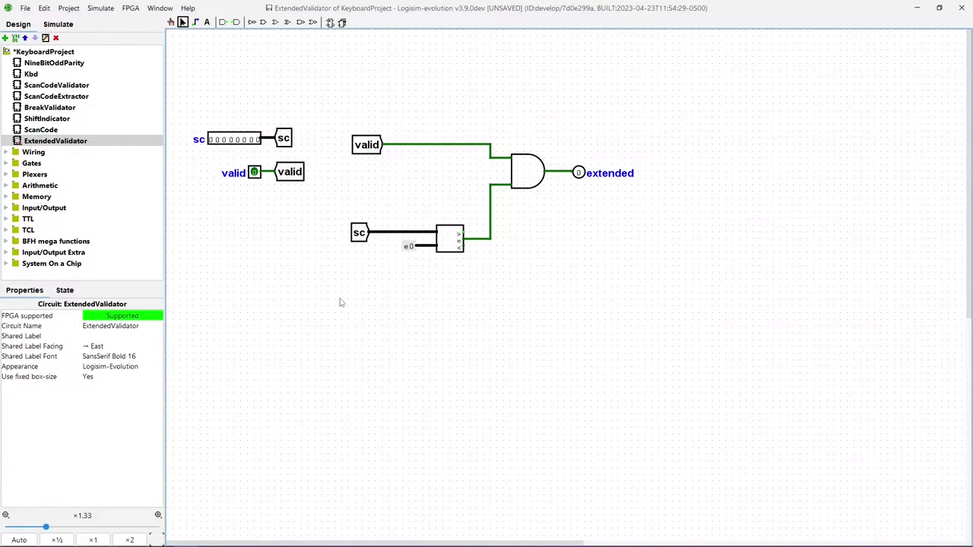
In Kbd, zoom out and move the ShiftIndicator block and its tunnels further down
{"action": "double_click", "coordinate": [31, 74]}
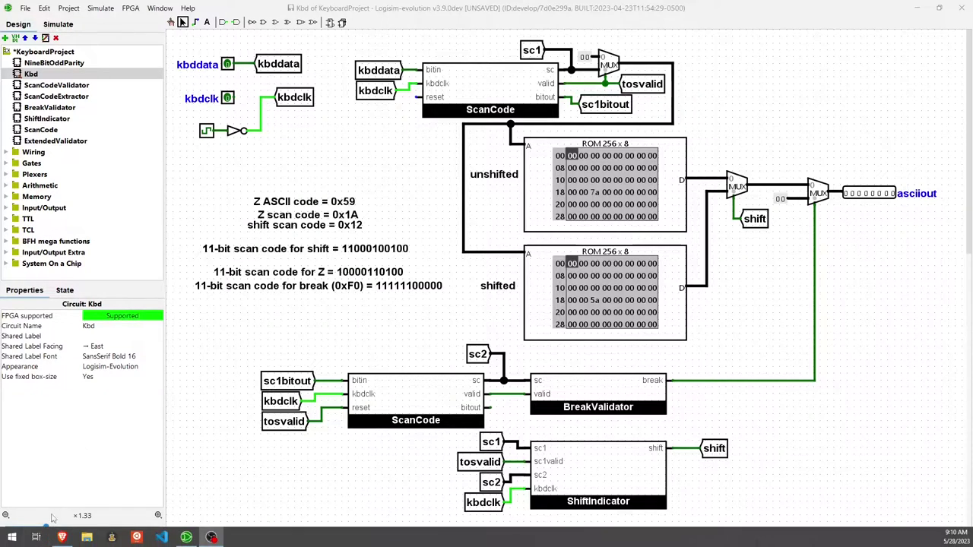
{"action": "left_click_drag", "start_coordinate": [46, 531], "coordinate": [41, 531]}
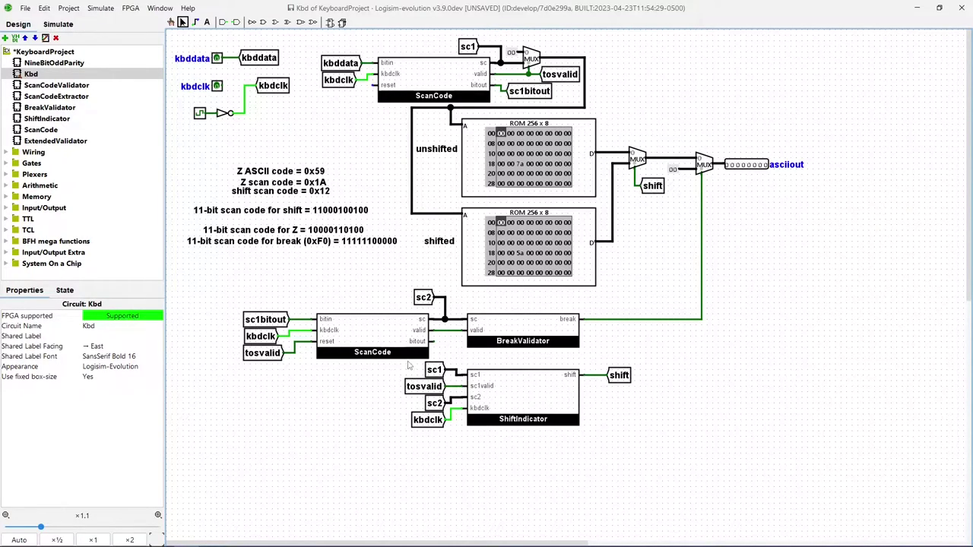
{"action": "left_click_drag", "start_coordinate": [408, 363], "coordinate": [706, 467]}
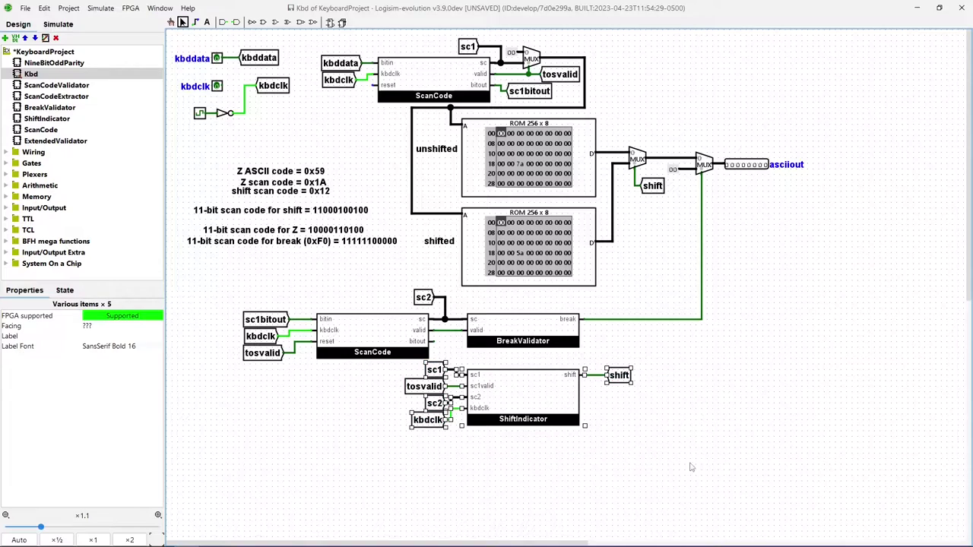
{"action": "left_click", "coordinate": [415, 394], "text": "shift"}
{"action": "left_click_drag", "start_coordinate": [527, 391], "coordinate": [527, 464]}
{"action": "left_click", "coordinate": [643, 501]}
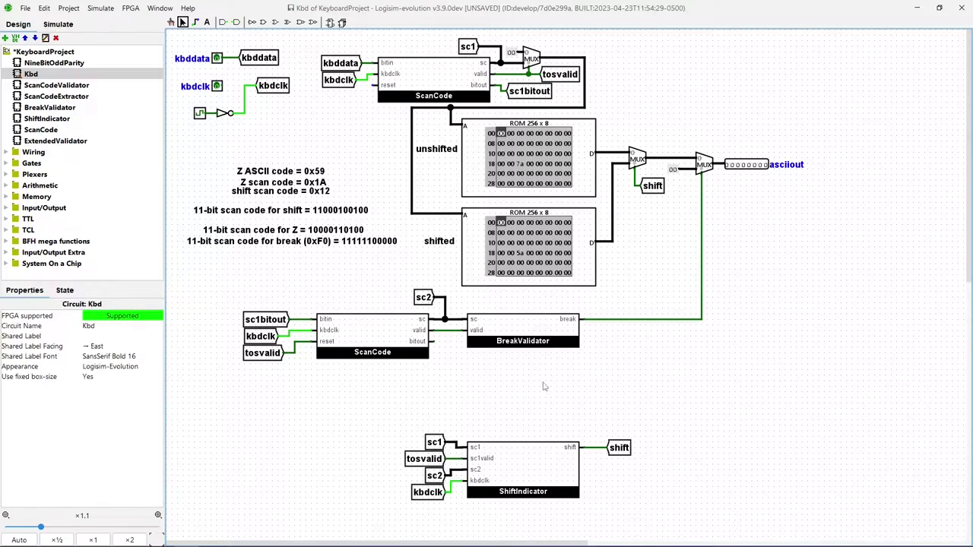
{"action": "left_click", "coordinate": [39, 141]}
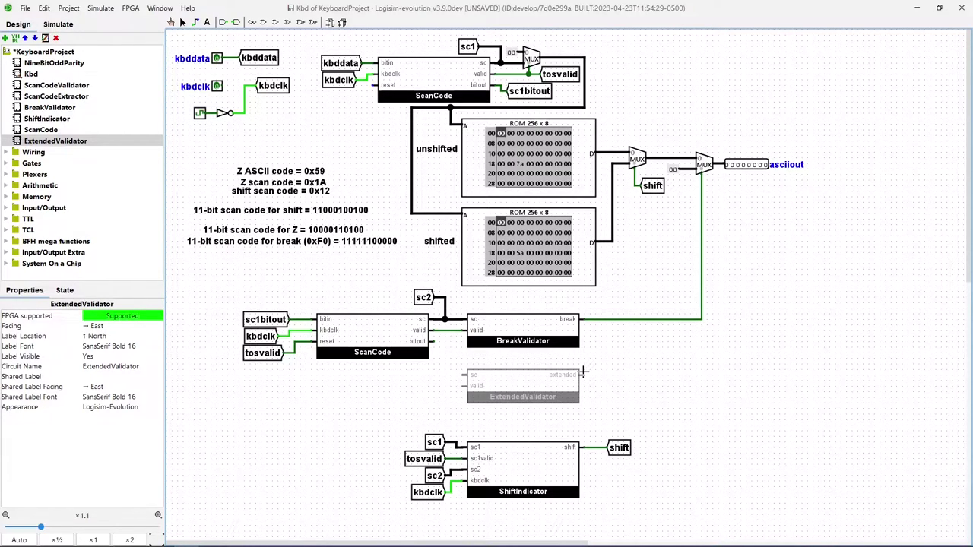
Place ExtendedValidator below BreakValidator and attach a copied sc2 tunnel to its sc input
{"action": "left_click", "coordinate": [583, 373]}
{"action": "left_click", "coordinate": [649, 375]}
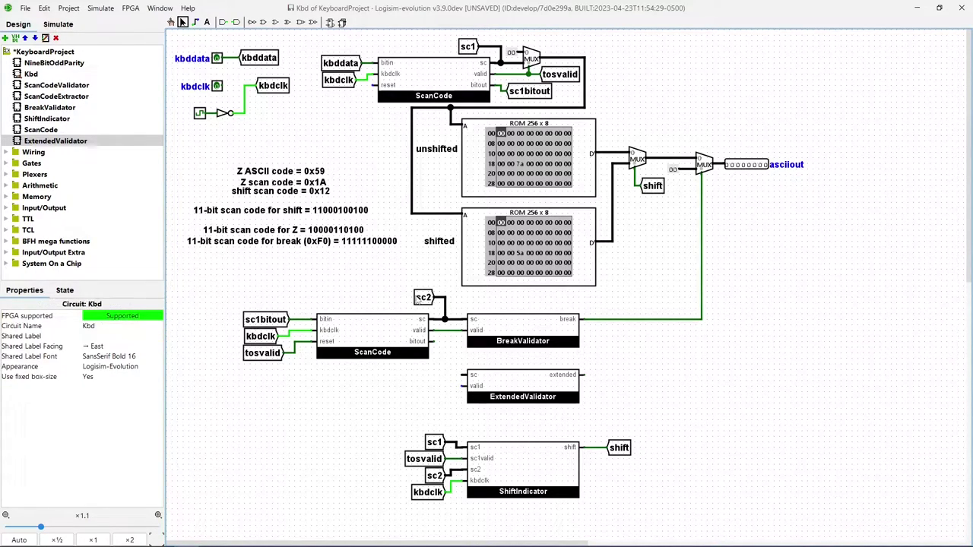
{"action": "left_click", "coordinate": [424, 298]}
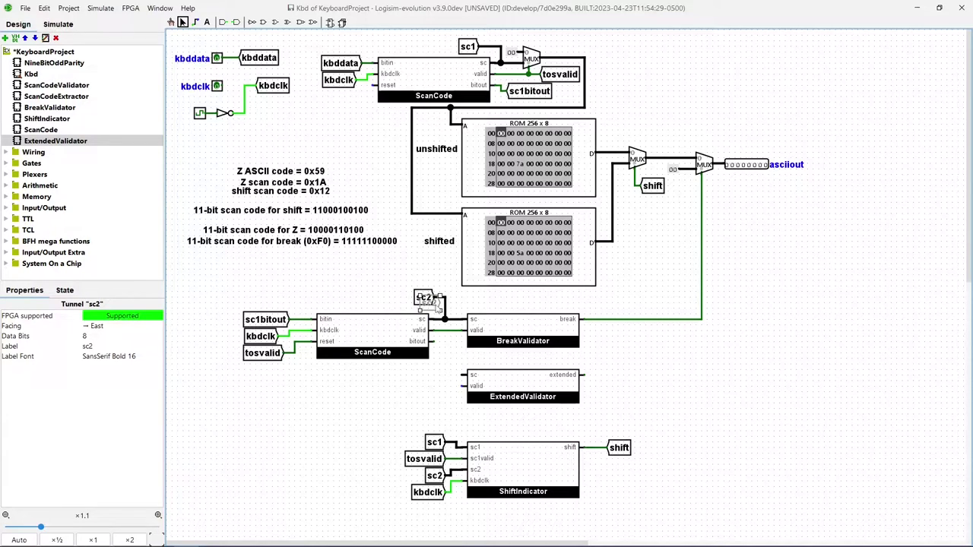
{"action": "key", "text": "ctrl+c"}
{"action": "key", "text": "ctrl+v"}
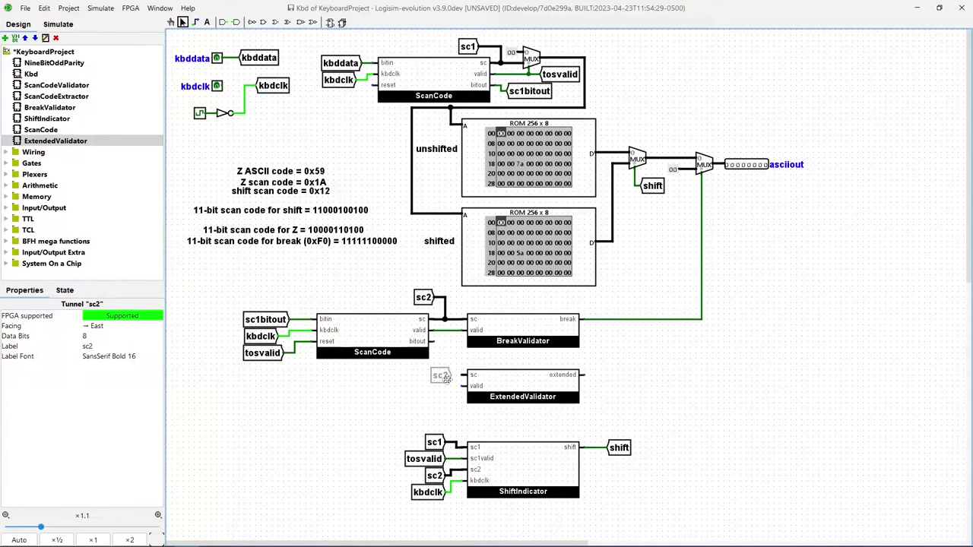
{"action": "left_click", "coordinate": [446, 379]}
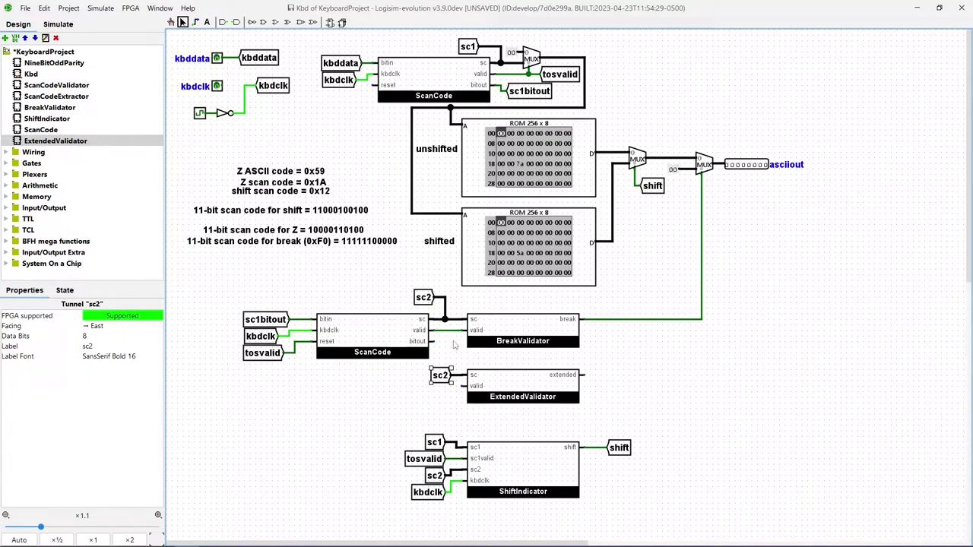
{"action": "left_click", "coordinate": [333, 413]}
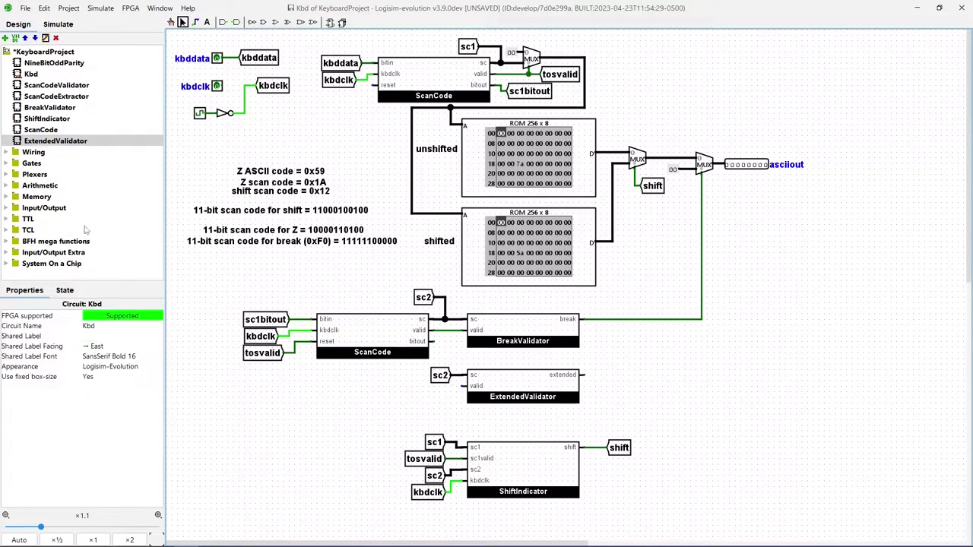
Add an sc2valid tunnel wired to ScanCode's valid output
{"action": "left_click", "coordinate": [6, 152]}
{"action": "left_click", "coordinate": [44, 163]}
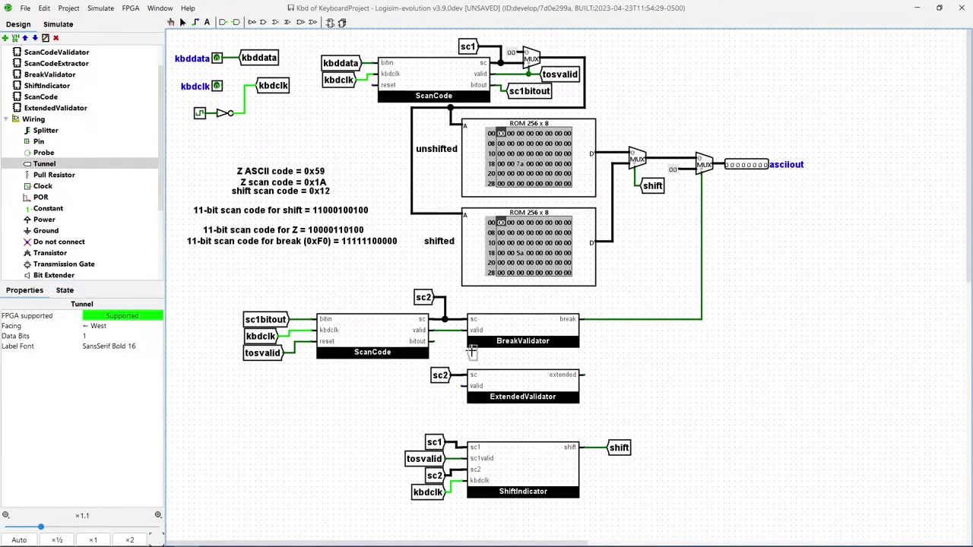
{"action": "left_click", "coordinate": [476, 356]}
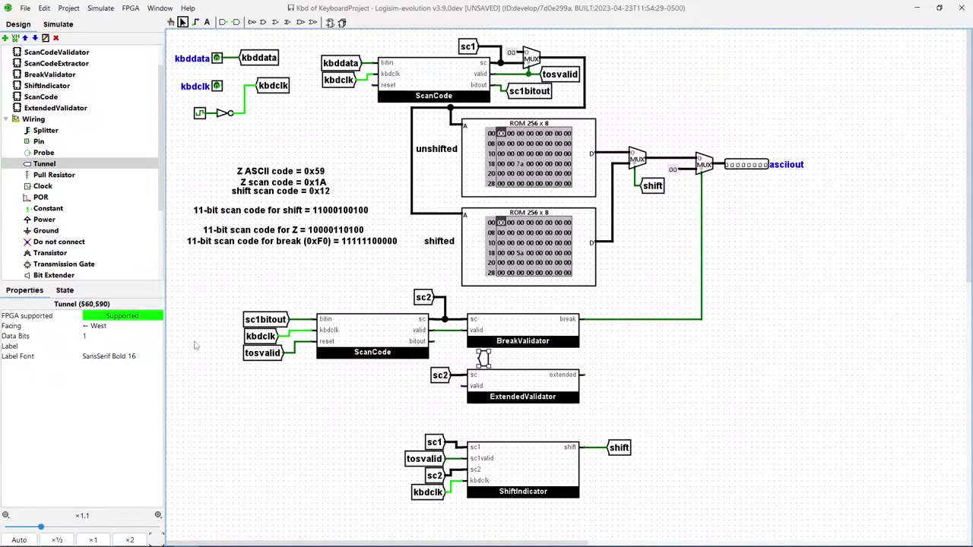
{"action": "left_click", "coordinate": [92, 346]}
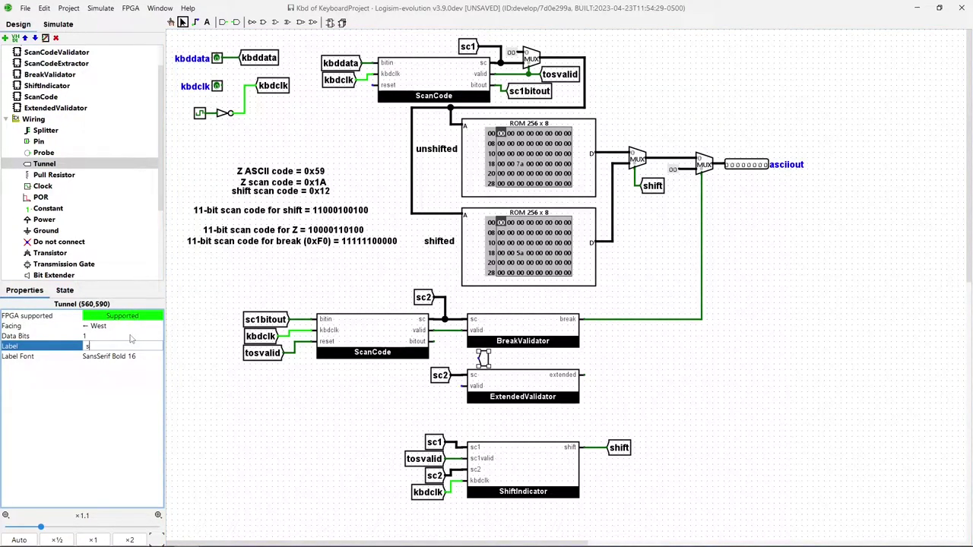
{"action": "type", "text": "2valid"}
{"action": "key", "text": "Tab"}
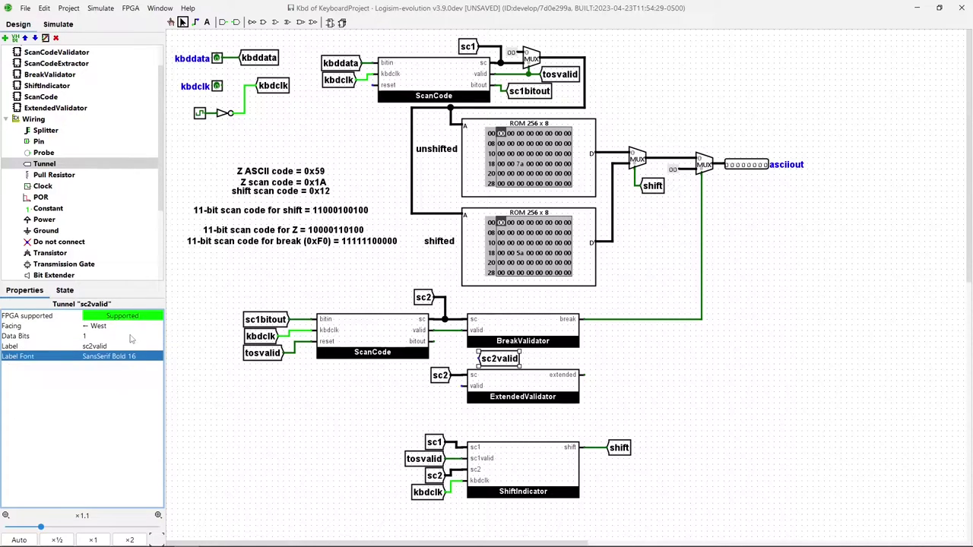
{"action": "left_click_drag", "start_coordinate": [496, 366], "coordinate": [445, 330]}
{"action": "left_click", "coordinate": [505, 364]}
Connect an east-facing copy of the sc2valid tunnel to ExtendedValidator's valid input
{"action": "left_click", "coordinate": [495, 362]}
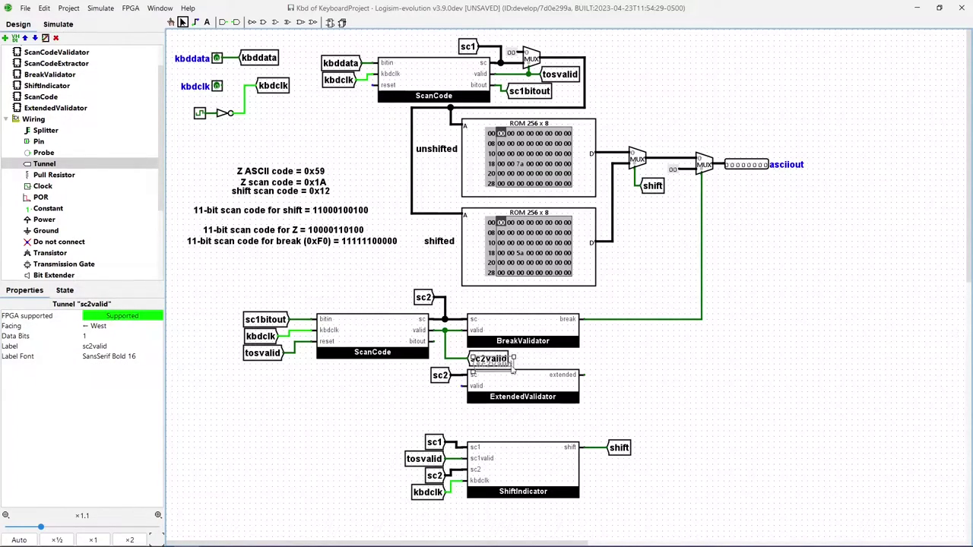
{"action": "key", "text": "ctrl+c"}
{"action": "key", "text": "ctrl+v"}
{"action": "left_click", "coordinate": [445, 397]}
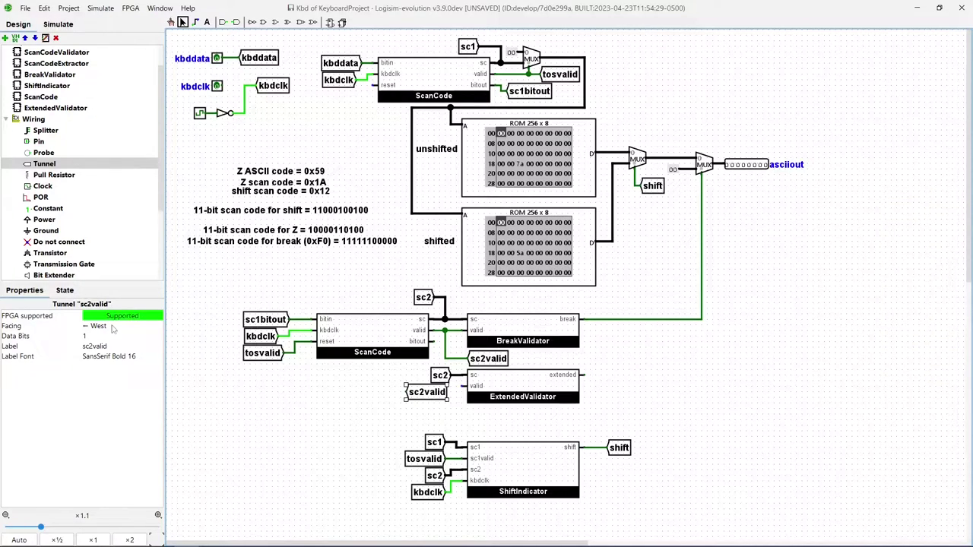
{"action": "left_click", "coordinate": [116, 327]}
{"action": "left_click", "coordinate": [100, 362]}
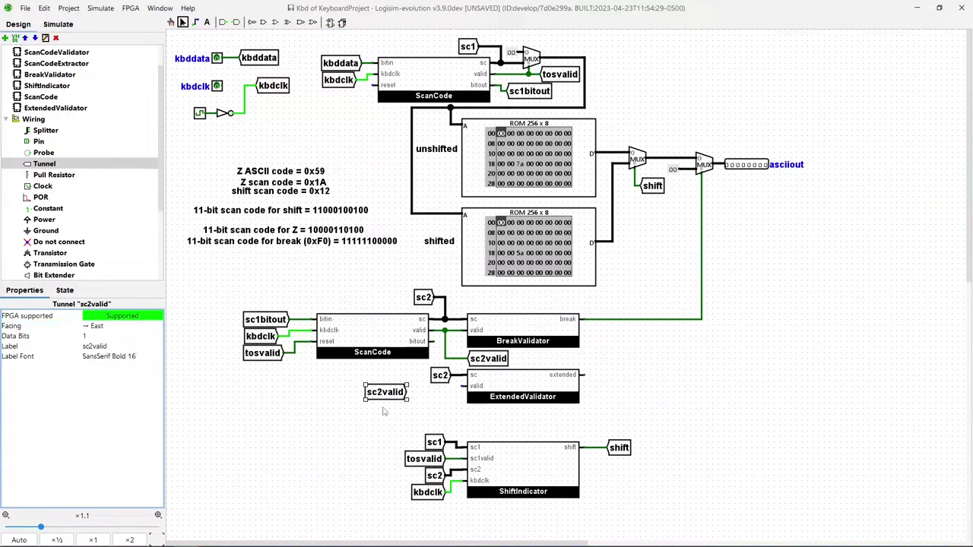
{"action": "left_click_drag", "start_coordinate": [380, 393], "coordinate": [421, 395]}
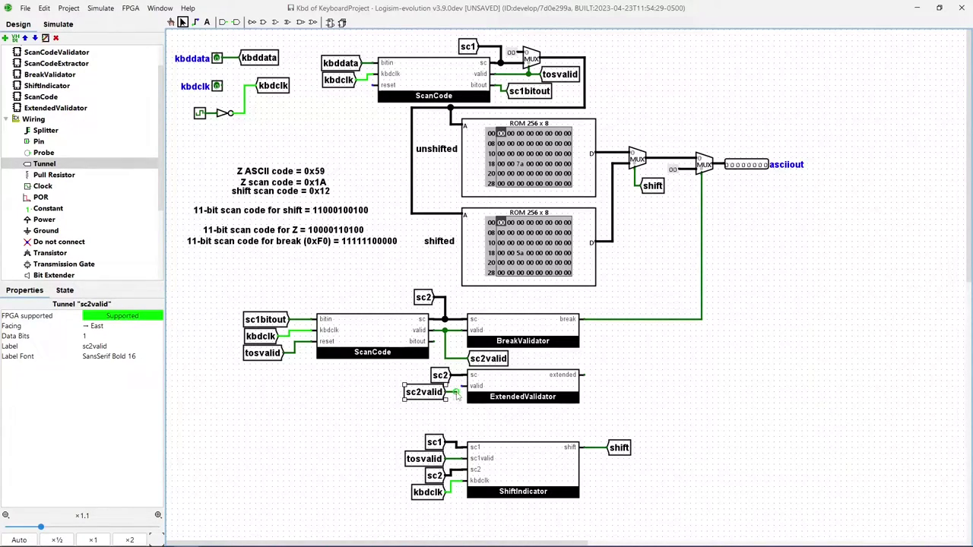
{"action": "left_click", "coordinate": [478, 425]}
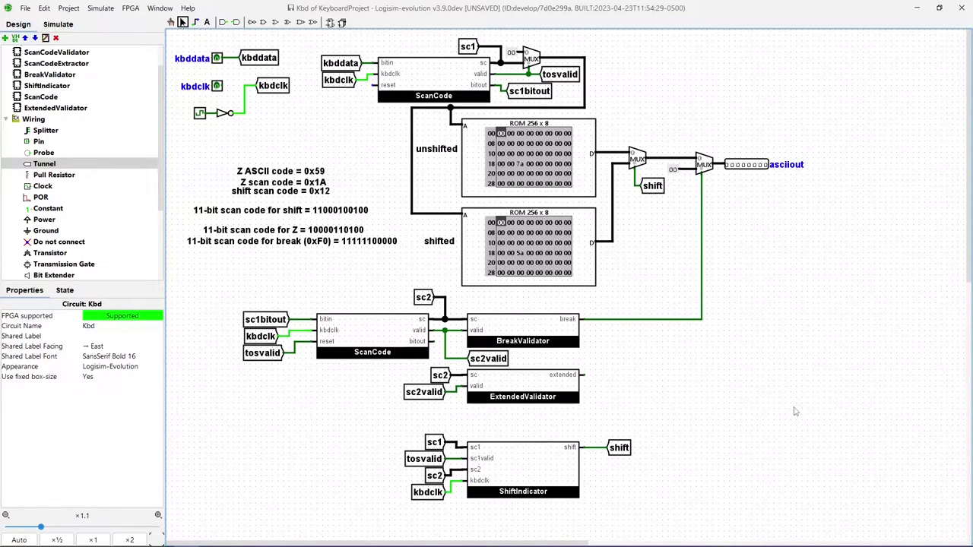
Move the ShiftIndicator block and its tunnels back up
{"action": "left_click_drag", "start_coordinate": [375, 413], "coordinate": [675, 536]}
{"action": "left_click_drag", "start_coordinate": [538, 463], "coordinate": [534, 432]}
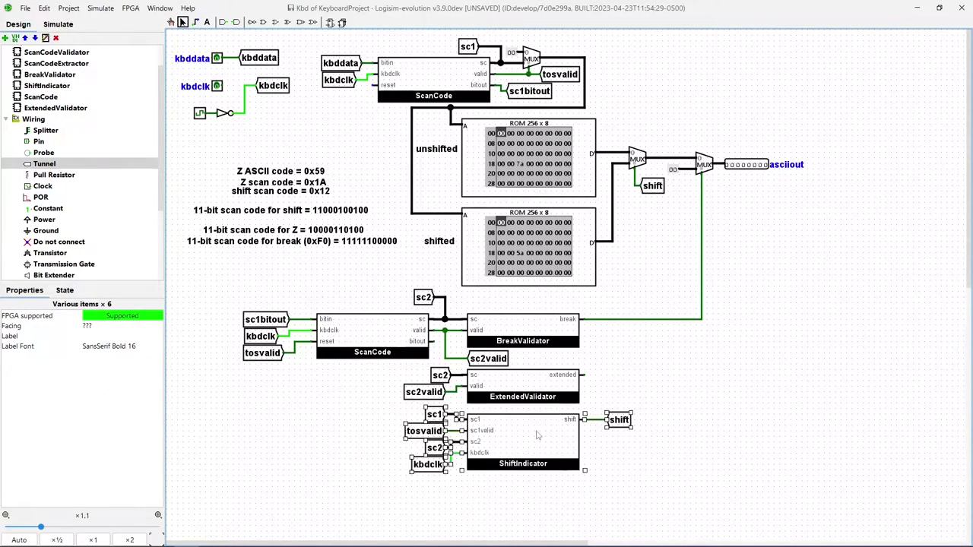
{"action": "left_click", "coordinate": [643, 471]}
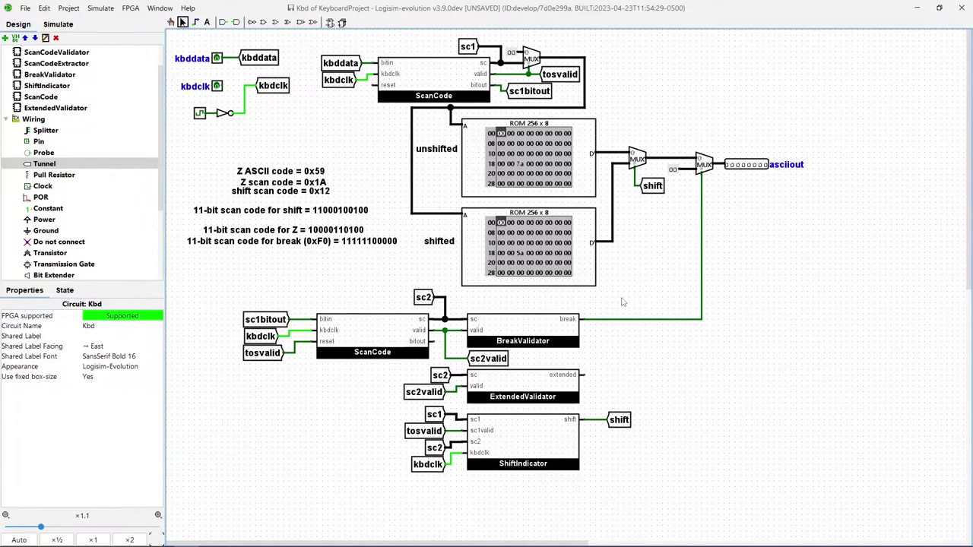
Shift the lower subcircuits down and position the duplicated ROM below the shifted ROM
{"action": "left_click_drag", "start_coordinate": [212, 286], "coordinate": [813, 535]}
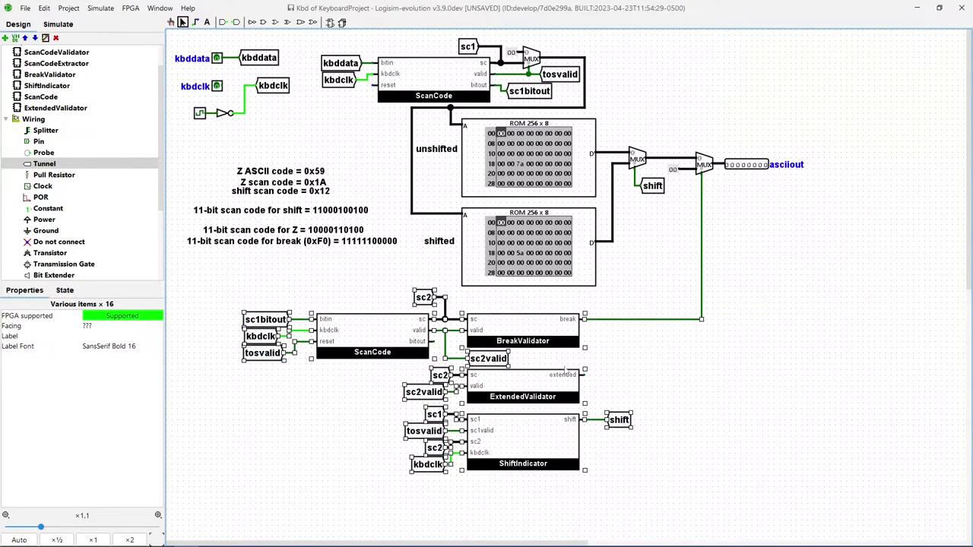
{"action": "left_click_drag", "start_coordinate": [522, 328], "coordinate": [523, 387]}
{"action": "left_click", "coordinate": [737, 421]}
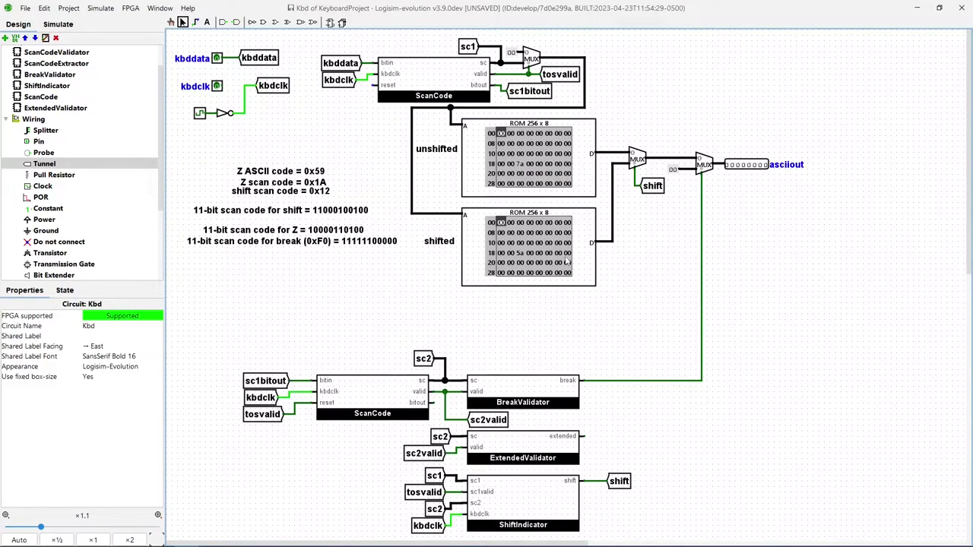
{"action": "left_click", "coordinate": [580, 271]}
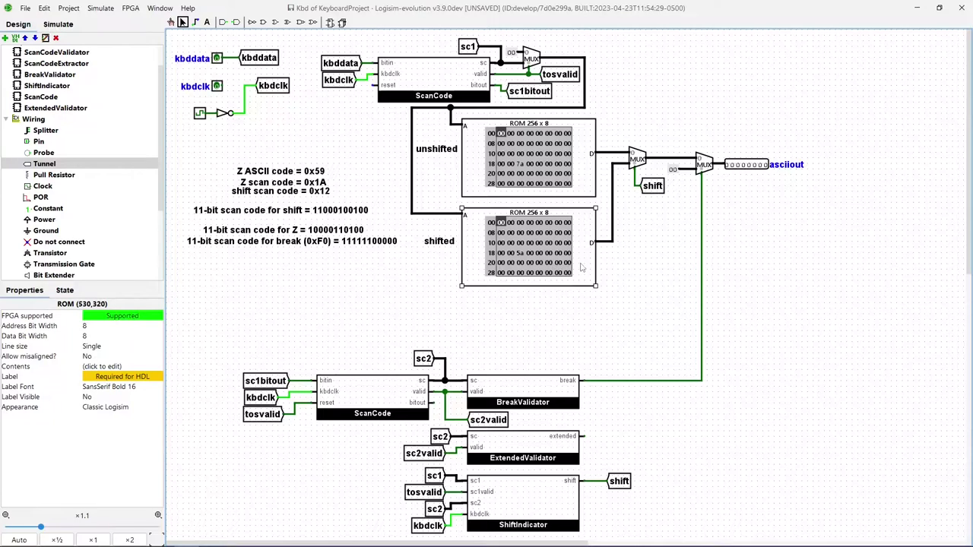
{"action": "left_click_drag", "start_coordinate": [581, 268], "coordinate": [577, 366]}
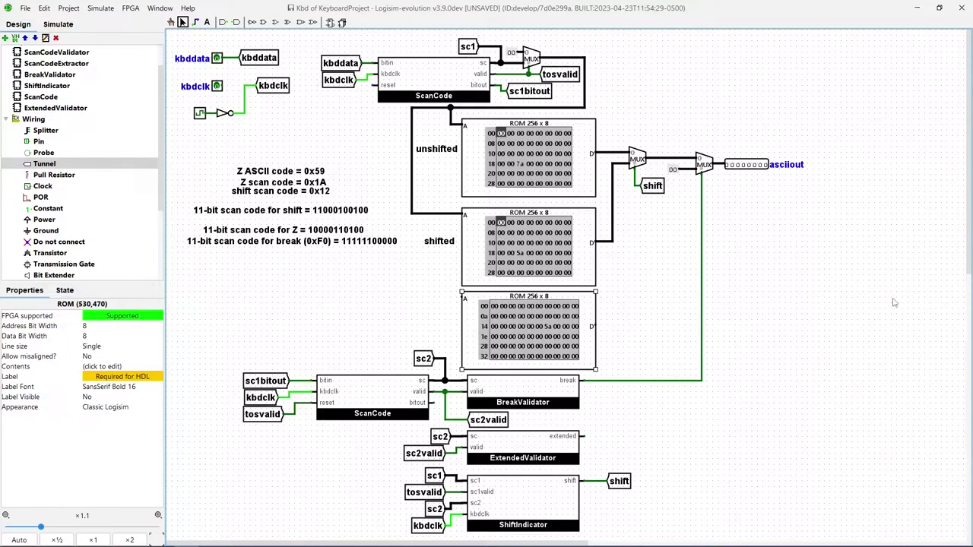
Realign the stacked ROMs and wire the third ROM's address input to the scan-code bus
{"action": "left_click", "coordinate": [528, 233]}
{"action": "left_click_drag", "start_coordinate": [528, 233], "coordinate": [527, 228]}
{"action": "left_click", "coordinate": [439, 215]}
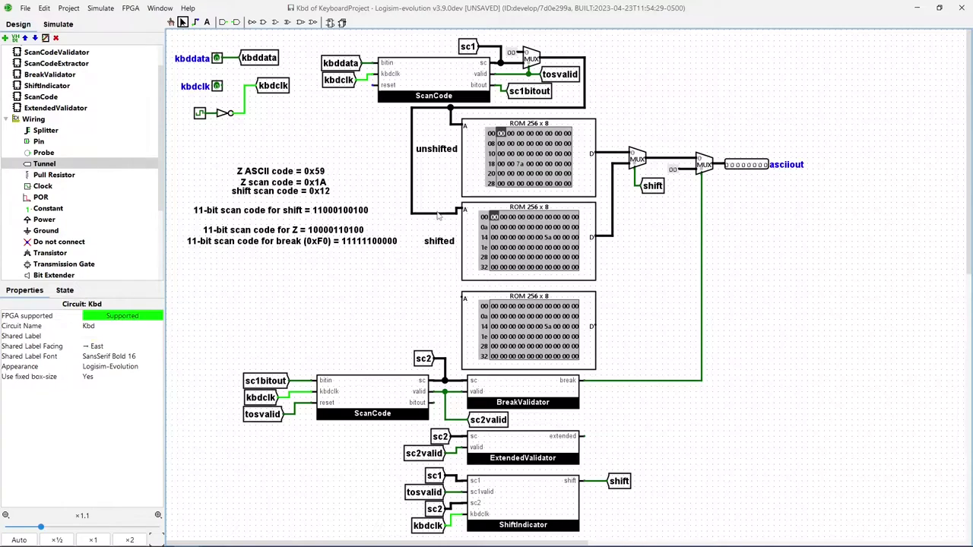
{"action": "left_click_drag", "start_coordinate": [439, 214], "coordinate": [439, 212]}
{"action": "left_click_drag", "start_coordinate": [528, 324], "coordinate": [525, 314]}
{"action": "left_click", "coordinate": [779, 319]}
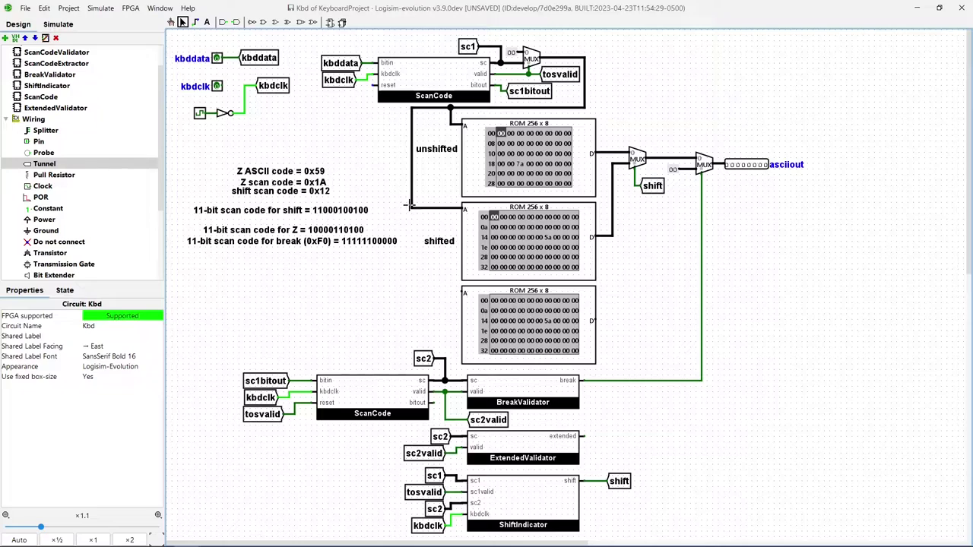
{"action": "left_click_drag", "start_coordinate": [411, 208], "coordinate": [461, 290]}
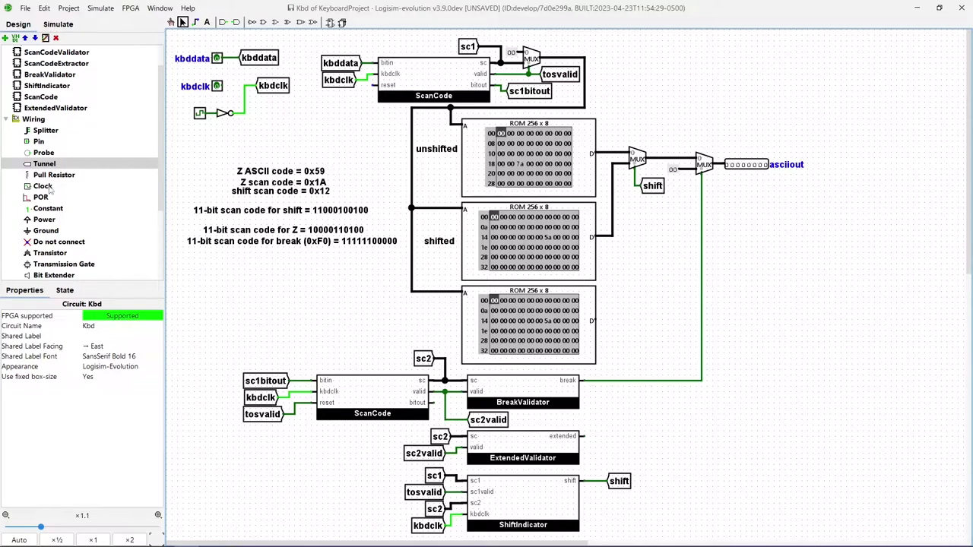
Place a tunnel labelled 'extended' on ExtendedValidator's extended output
{"action": "left_click", "coordinate": [45, 165]}
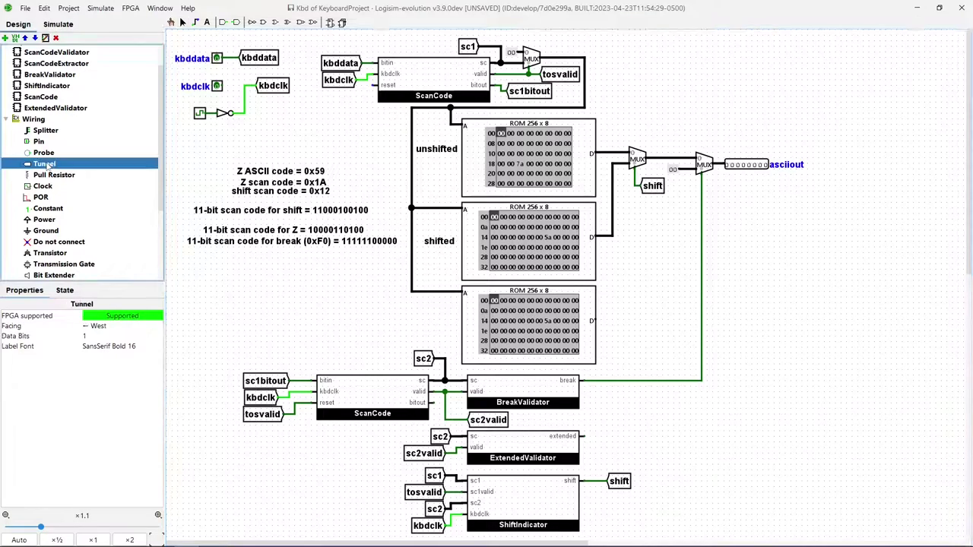
{"action": "left_click", "coordinate": [611, 437]}
{"action": "left_click", "coordinate": [100, 347]}
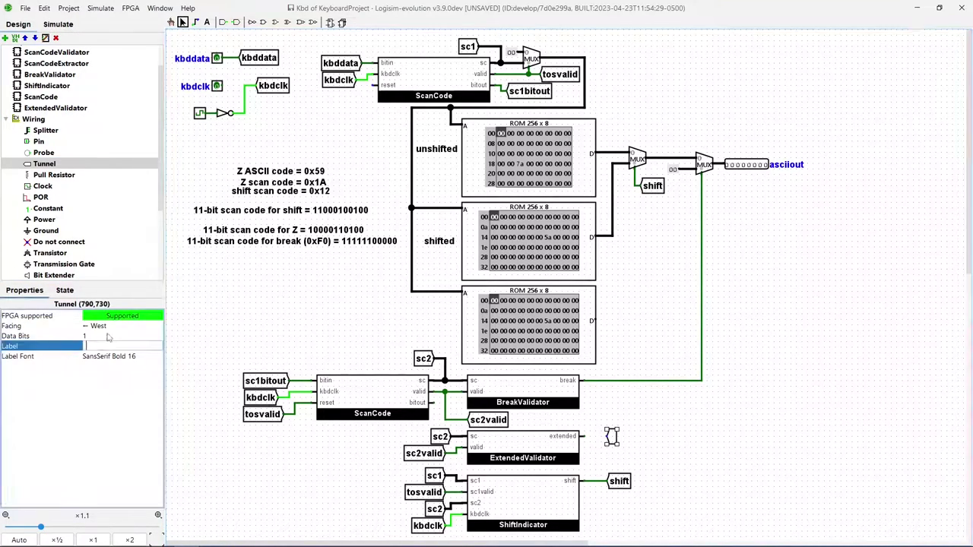
{"action": "type", "text": "extended"}
{"action": "key", "text": "Return"}
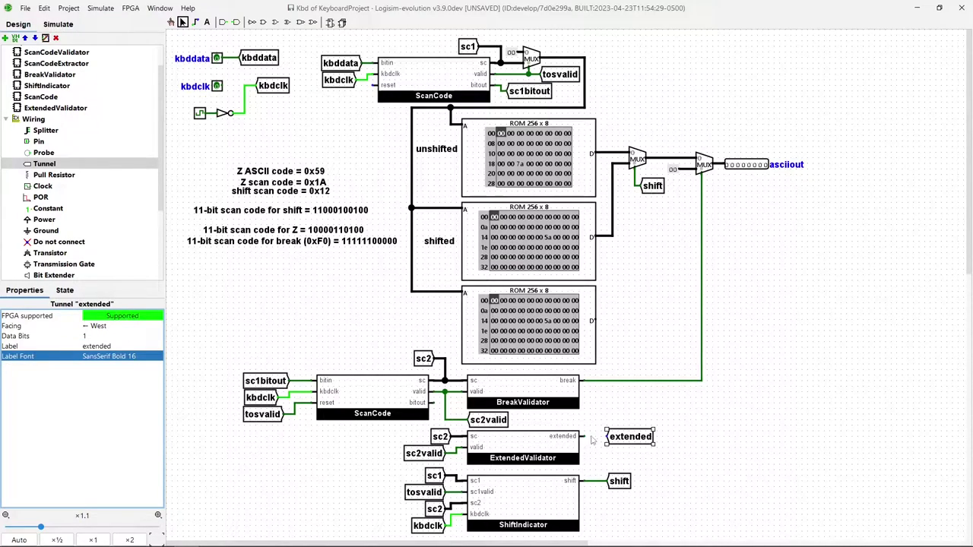
{"action": "left_click", "coordinate": [656, 459]}
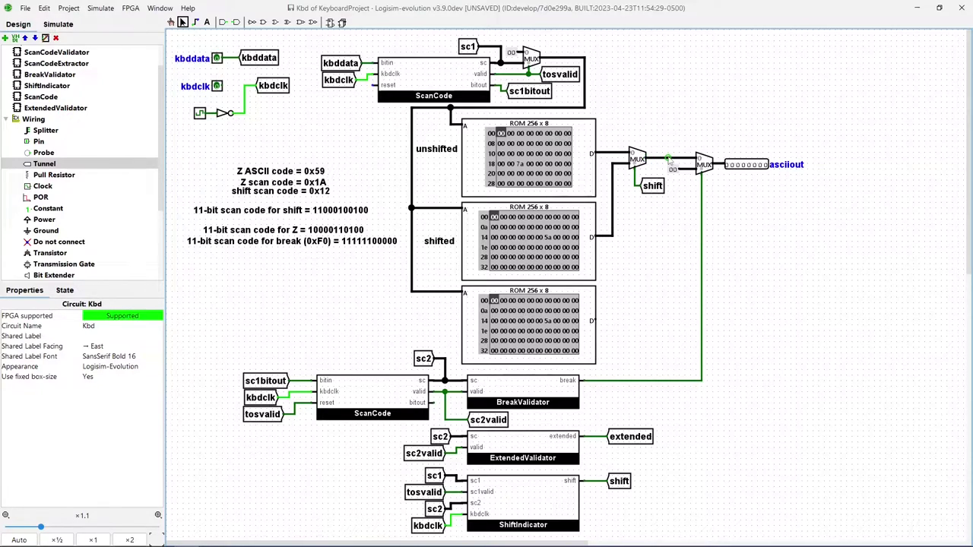
Delete the unshifted ROM output wire, the short multiplexer input wire and the shift select wire
{"action": "left_click", "coordinate": [670, 159]}
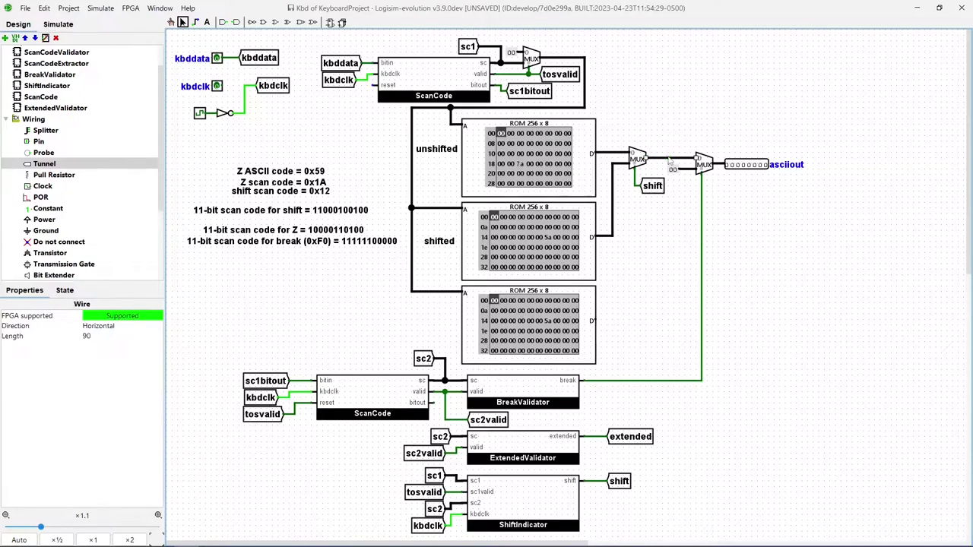
{"action": "left_click", "coordinate": [682, 107]}
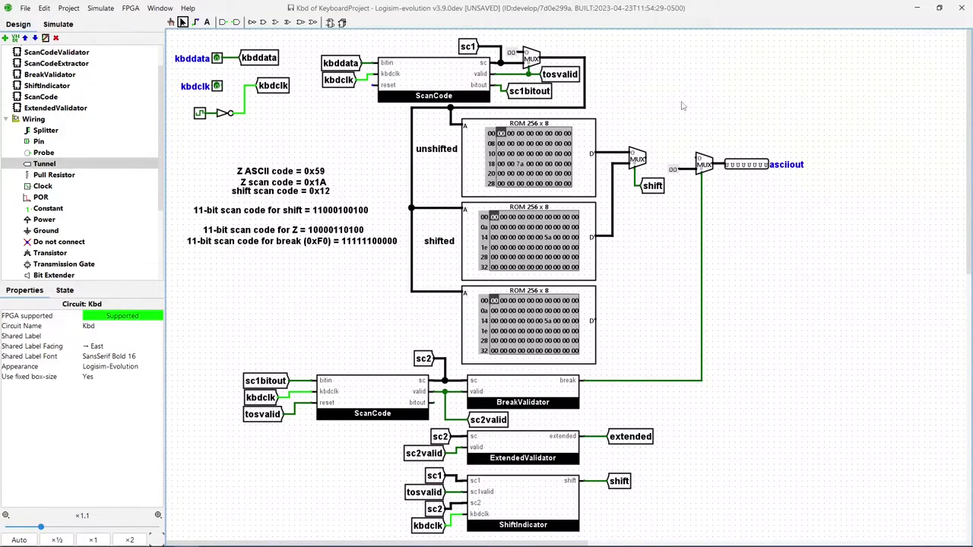
{"action": "left_click", "coordinate": [610, 154]}
{"action": "key", "text": "Delete"}
{"action": "left_click", "coordinate": [622, 168]}
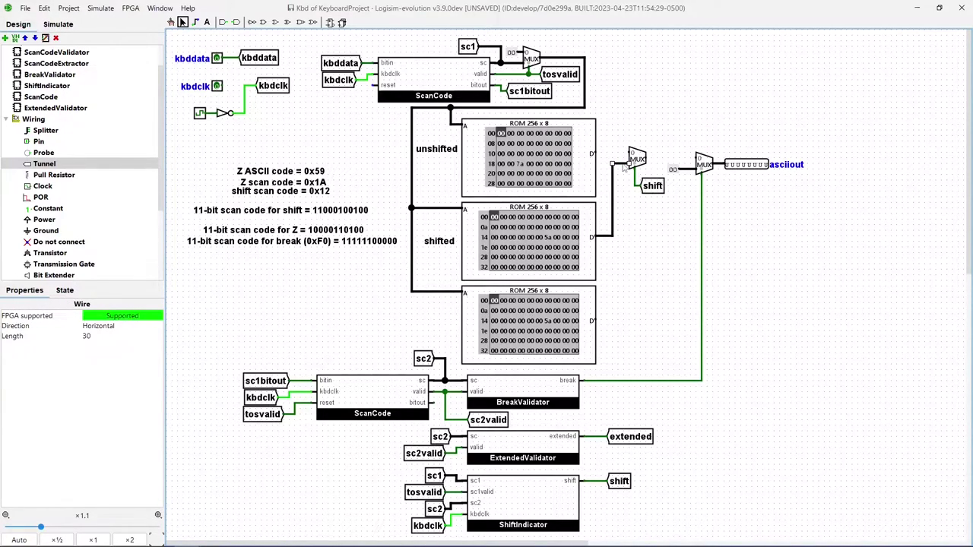
{"action": "key", "text": "Delete"}
{"action": "left_click", "coordinate": [635, 189]}
{"action": "key", "text": "Delete"}
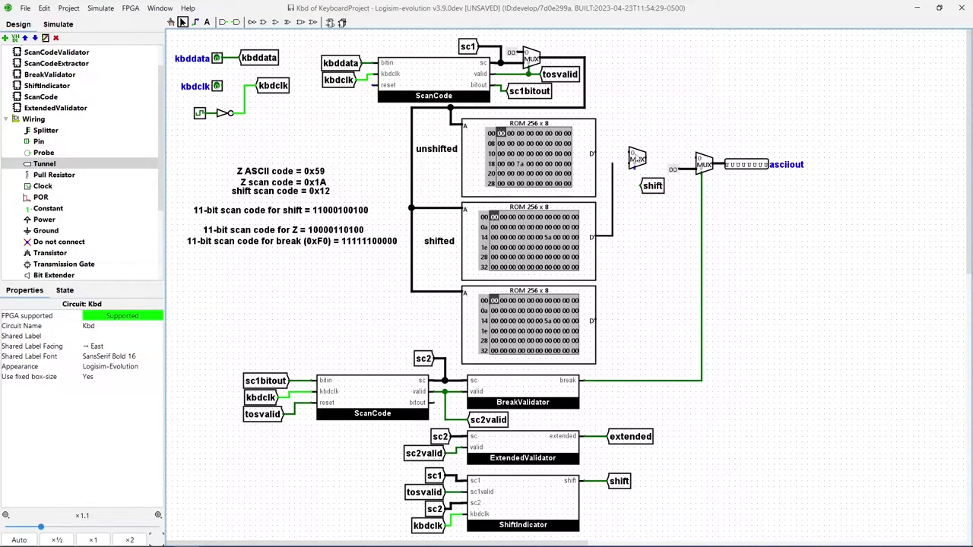
Set the multiplexer's Select Bits to 2 for four inputs and shift it slightly right
{"action": "left_click", "coordinate": [636, 158]}
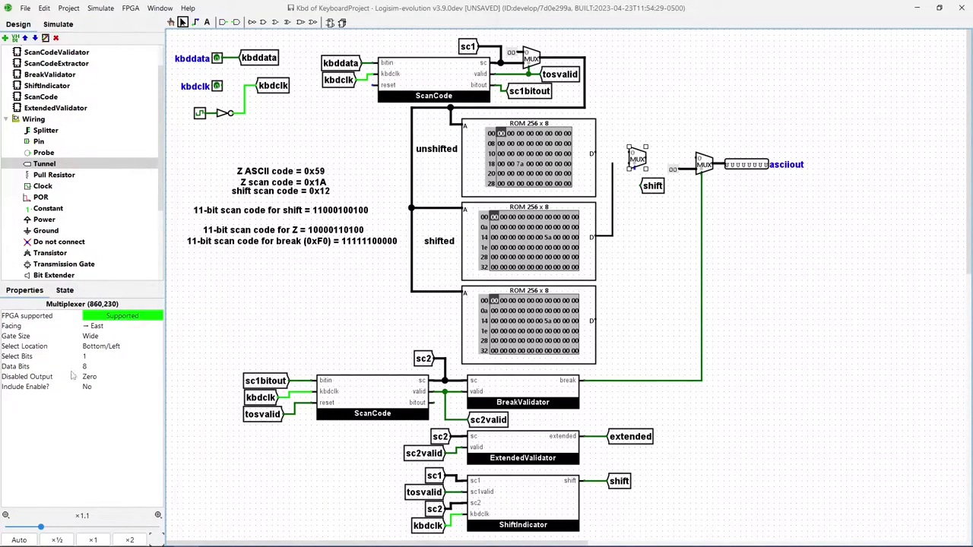
{"action": "left_click", "coordinate": [95, 357]}
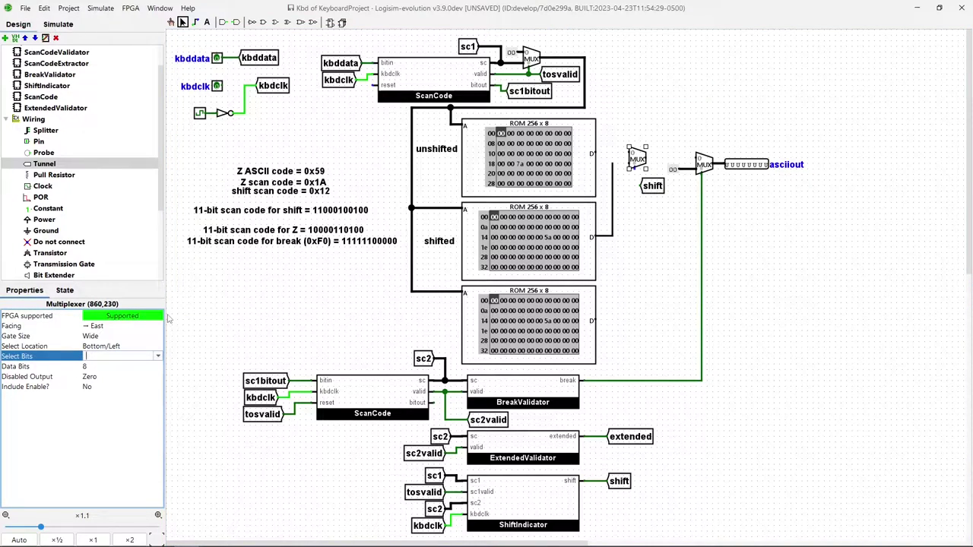
{"action": "key", "text": "Return"}
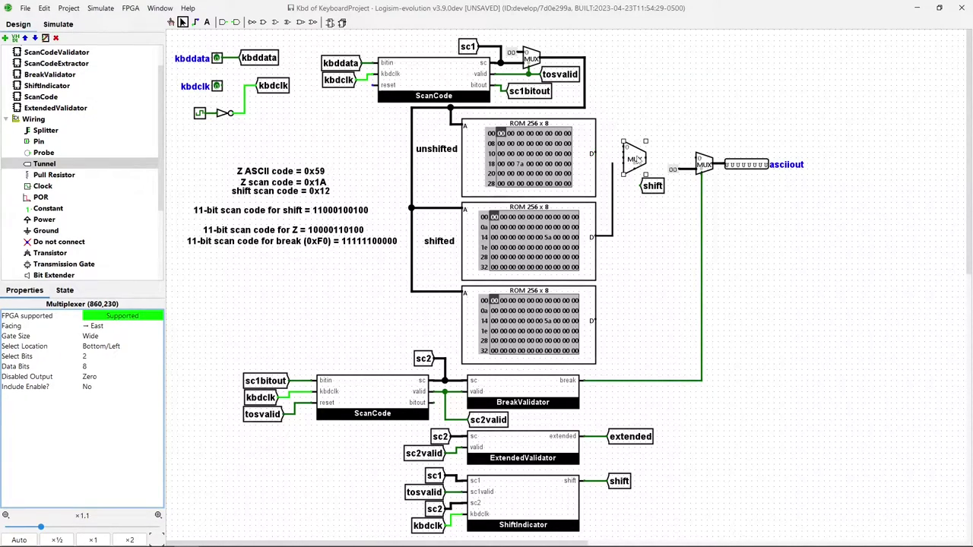
{"action": "left_click_drag", "start_coordinate": [635, 158], "coordinate": [646, 158]}
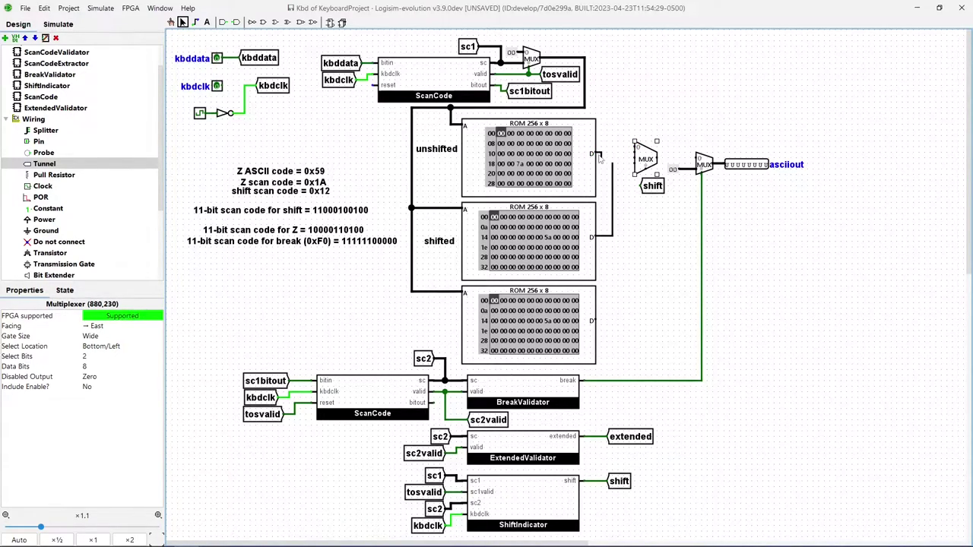
Wire the unshifted and shifted ROM data outputs into multiplexer inputs 0 and 1
{"action": "left_click_drag", "start_coordinate": [601, 153], "coordinate": [635, 150]}
{"action": "left_click", "coordinate": [613, 195]}
{"action": "left_click_drag", "start_coordinate": [613, 190], "coordinate": [607, 152]}
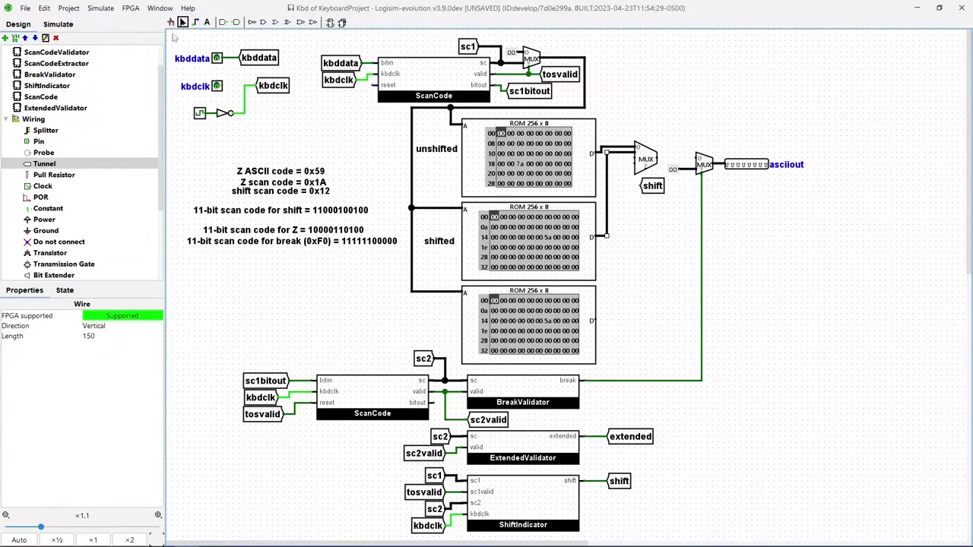
Add an 'extended' text label beside the third ROM
{"action": "left_click", "coordinate": [207, 22]}
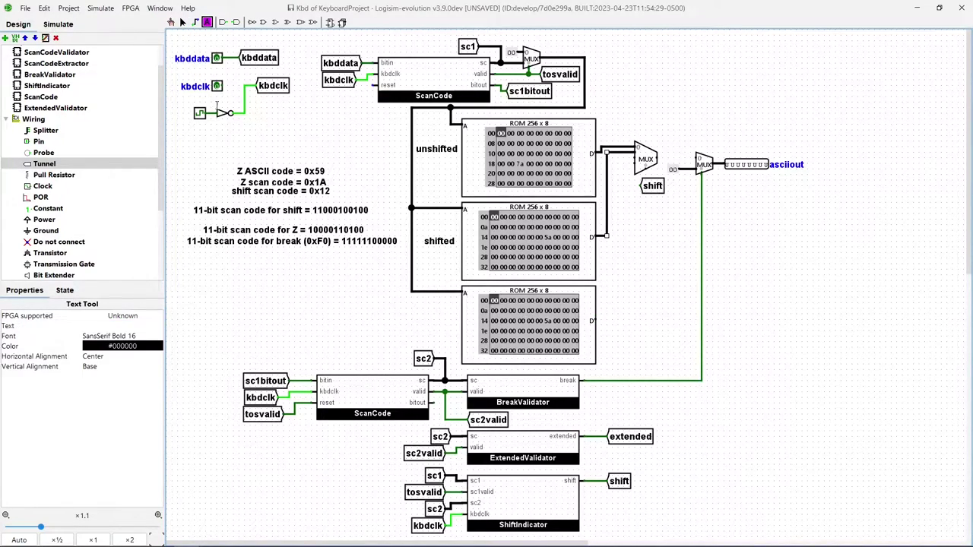
{"action": "left_click", "coordinate": [426, 318]}
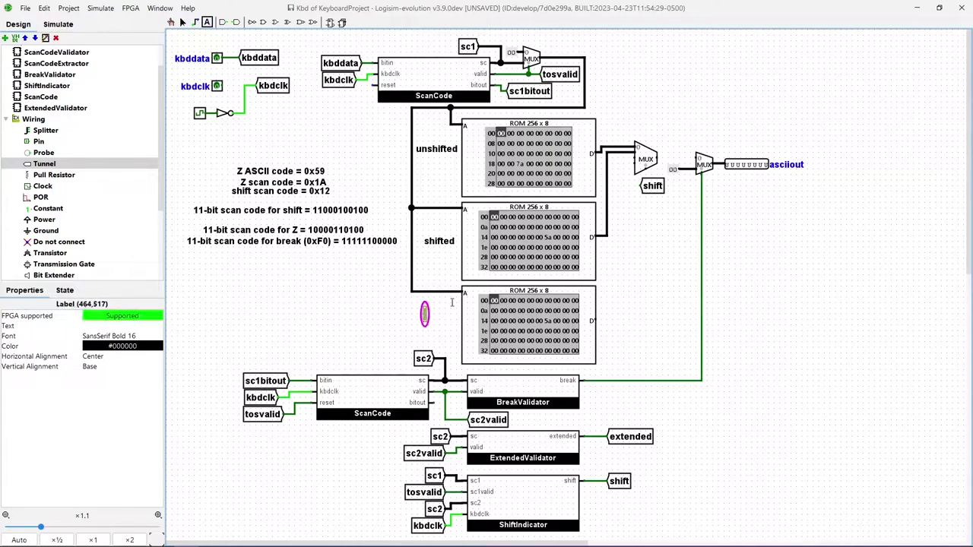
{"action": "type", "text": "extended"}
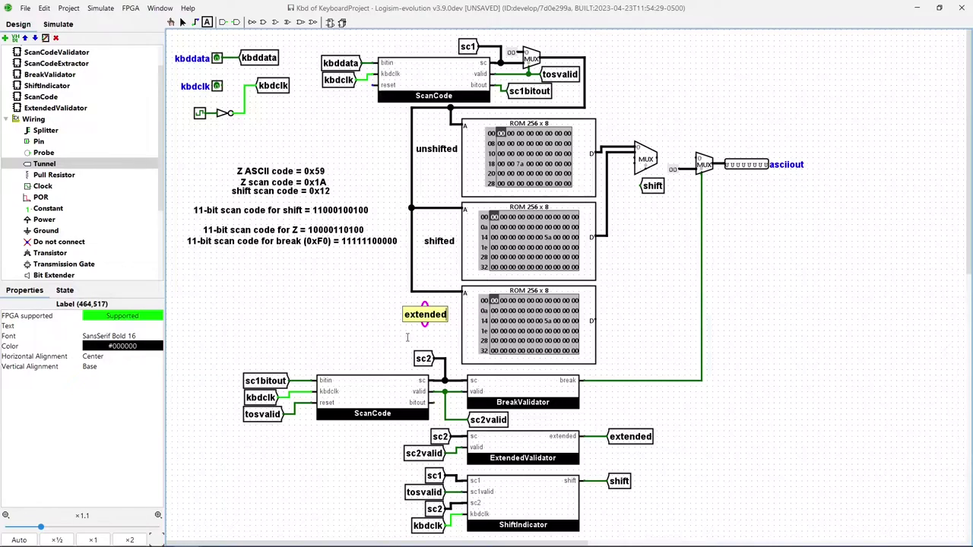
{"action": "left_click", "coordinate": [183, 22]}
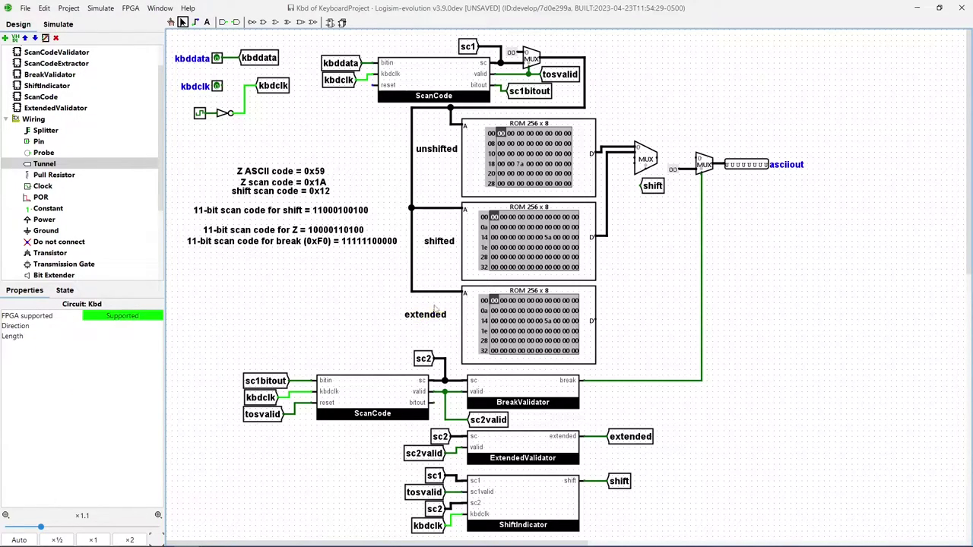
{"action": "left_click_drag", "start_coordinate": [428, 319], "coordinate": [436, 326]}
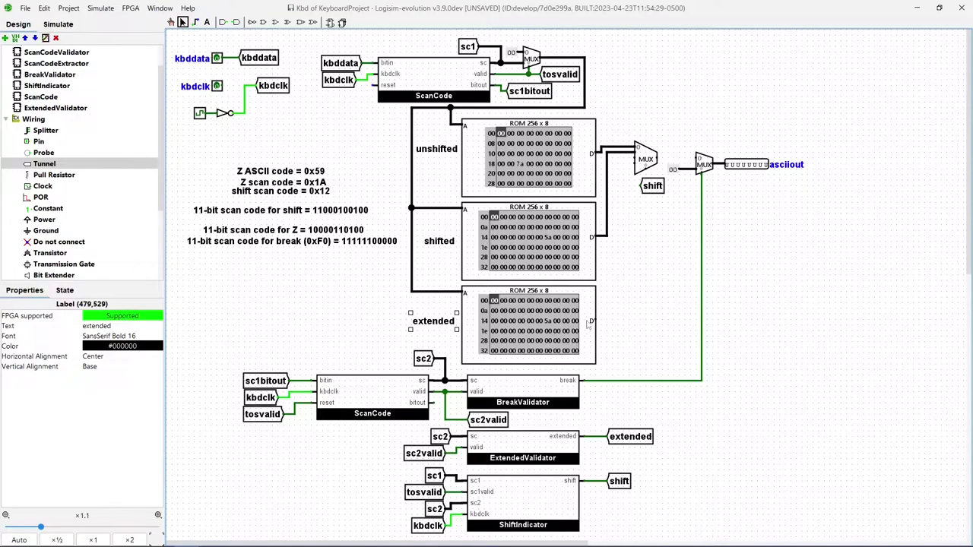
Wire the extended ROM's data output into the multiplexer's third input
{"action": "left_click", "coordinate": [622, 327]}
{"action": "left_click_drag", "start_coordinate": [595, 320], "coordinate": [635, 162]}
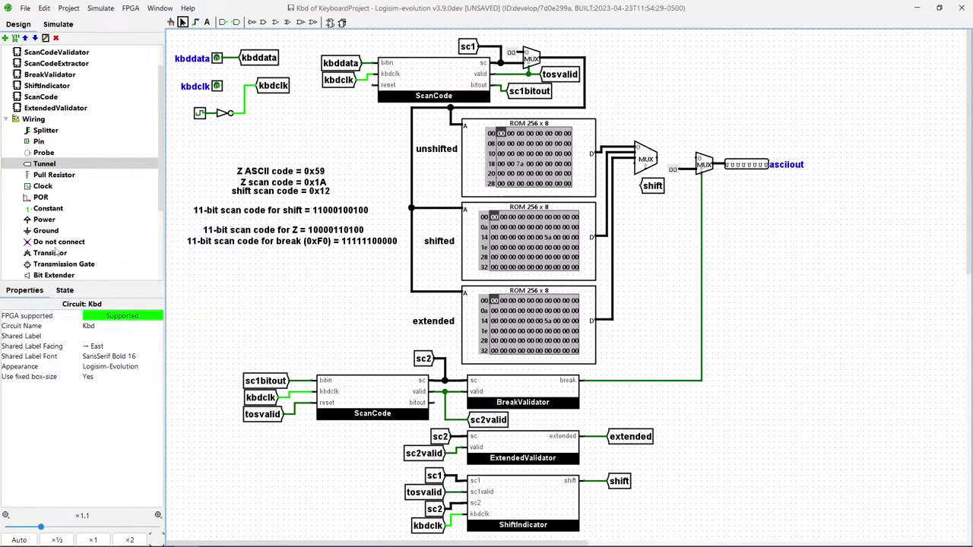
{"action": "left_click", "coordinate": [44, 209]}
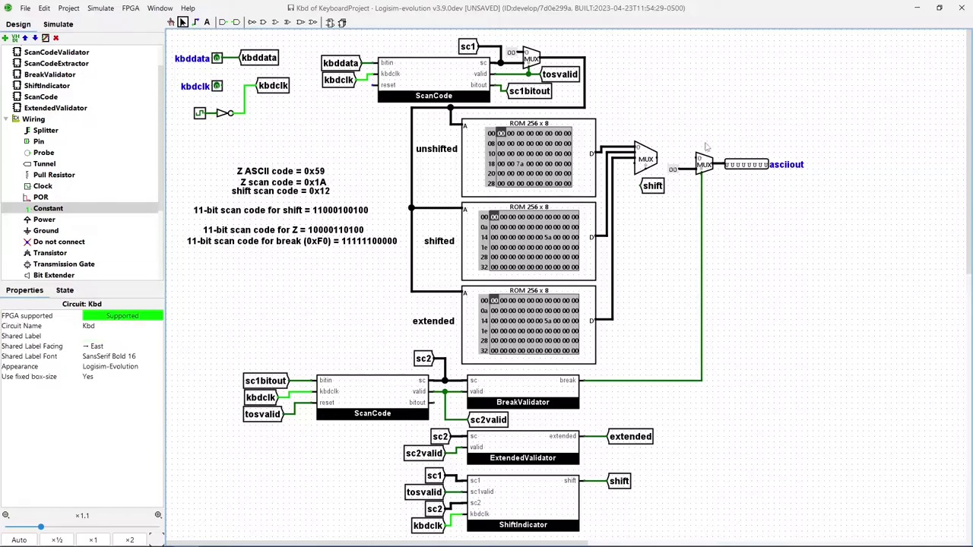
Attach a 00 constant to the multiplexer's fourth input and move the shift tunnel down
{"action": "left_click", "coordinate": [673, 169]}
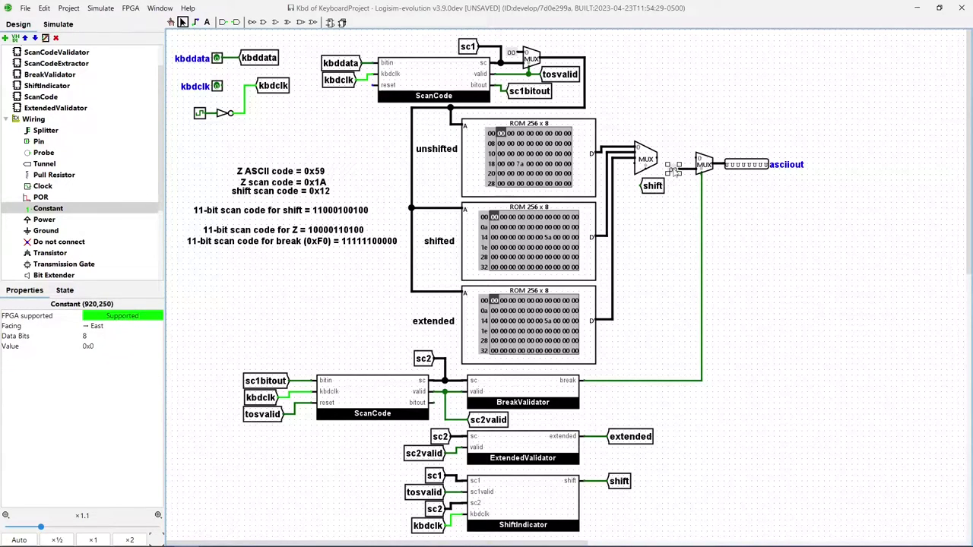
{"action": "left_click_drag", "start_coordinate": [674, 172], "coordinate": [683, 181]}
{"action": "left_click", "coordinate": [682, 187]}
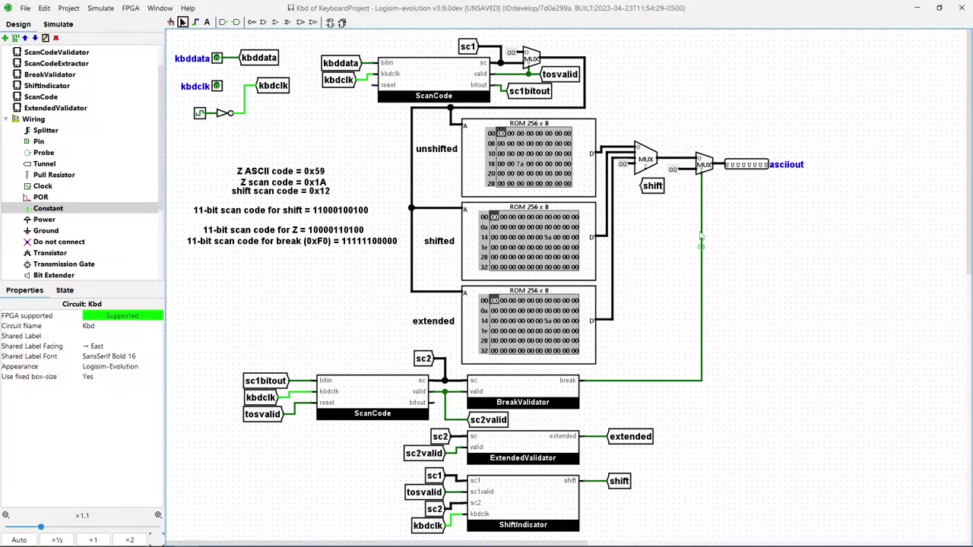
{"action": "left_click_drag", "start_coordinate": [648, 187], "coordinate": [665, 202]}
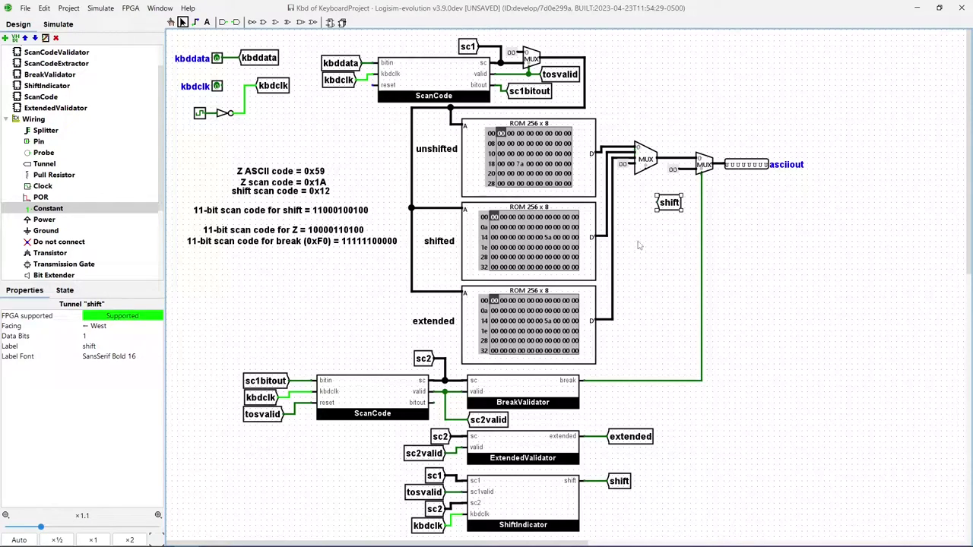
Place a South-facing splitter directly under the multiplexer's select input
{"action": "left_click_drag", "start_coordinate": [671, 204], "coordinate": [672, 226]}
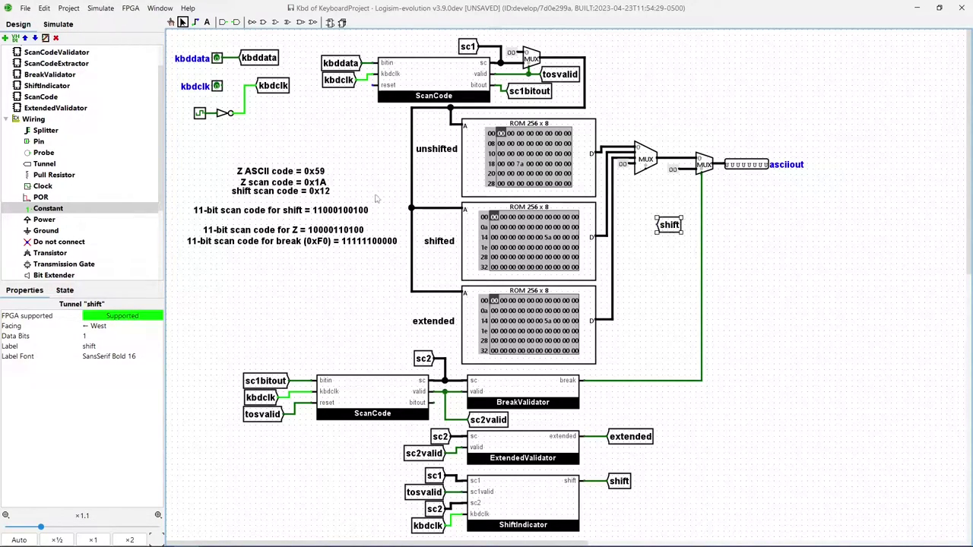
{"action": "left_click", "coordinate": [42, 130]}
{"action": "left_click", "coordinate": [643, 199]}
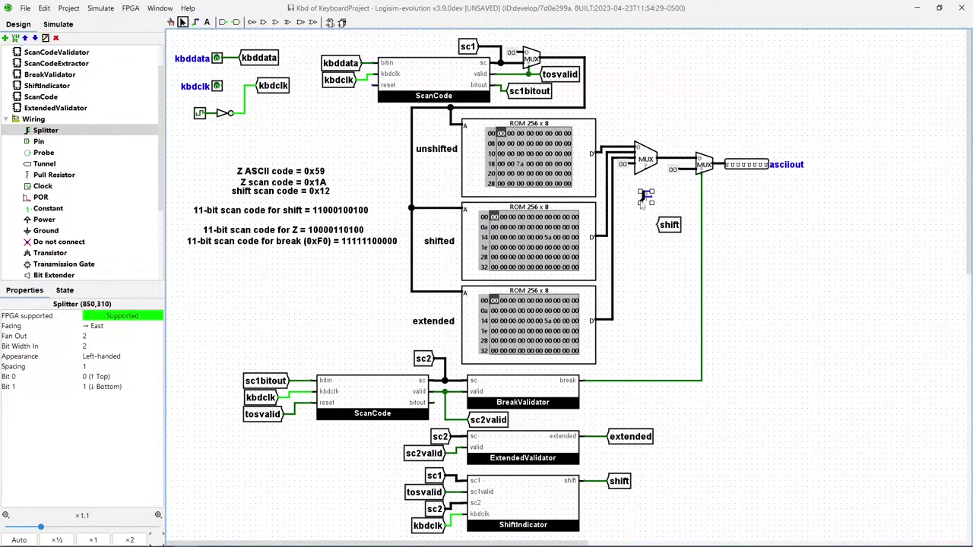
{"action": "left_click", "coordinate": [100, 325]}
{"action": "left_click", "coordinate": [109, 344]}
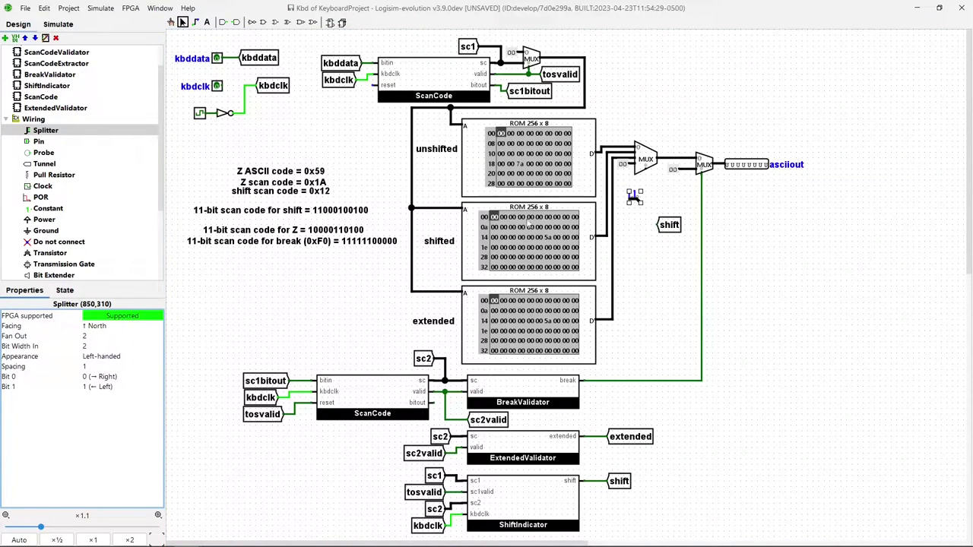
{"action": "left_click", "coordinate": [103, 326]}
{"action": "left_click", "coordinate": [108, 350]}
{"action": "left_click_drag", "start_coordinate": [647, 213], "coordinate": [645, 185]}
{"action": "left_click", "coordinate": [640, 256]}
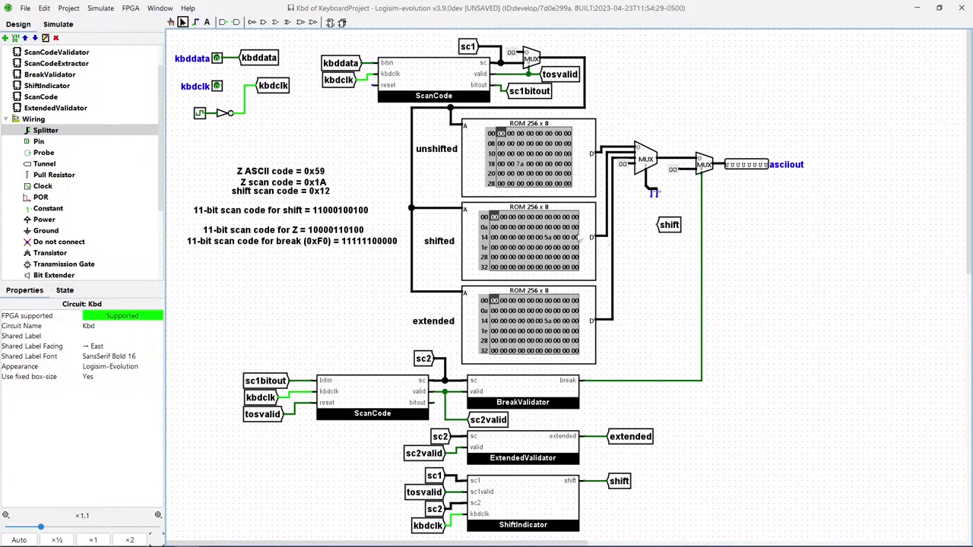
Connect the shift tunnel and a North-facing copy of the extended tunnel to the splitter
{"action": "left_click_drag", "start_coordinate": [669, 225], "coordinate": [674, 219]}
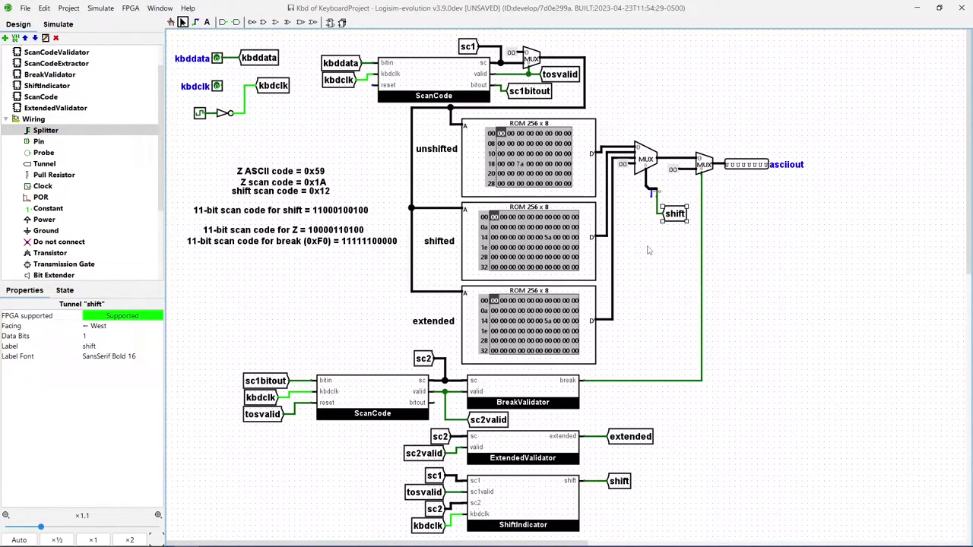
{"action": "left_click", "coordinate": [632, 438]}
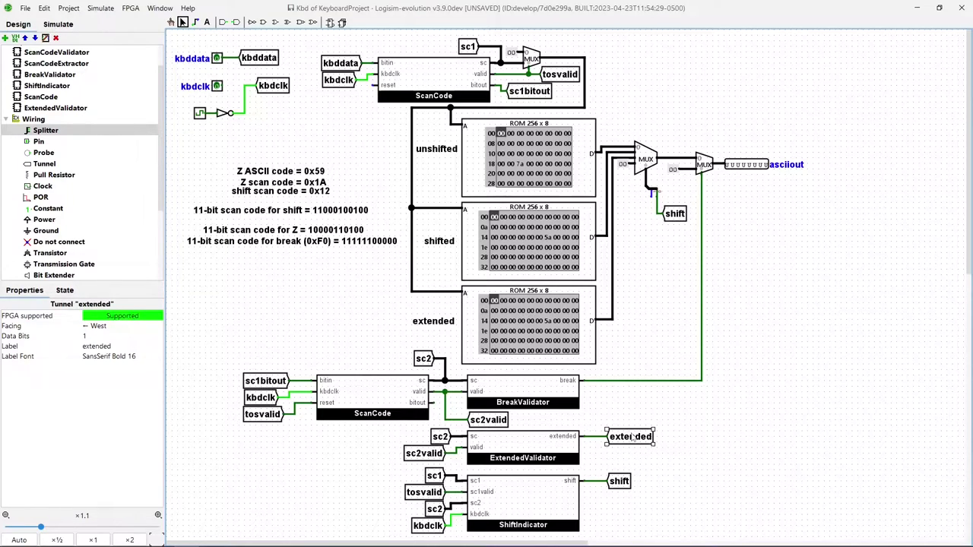
{"action": "left_click_drag", "start_coordinate": [633, 438], "coordinate": [644, 237]}
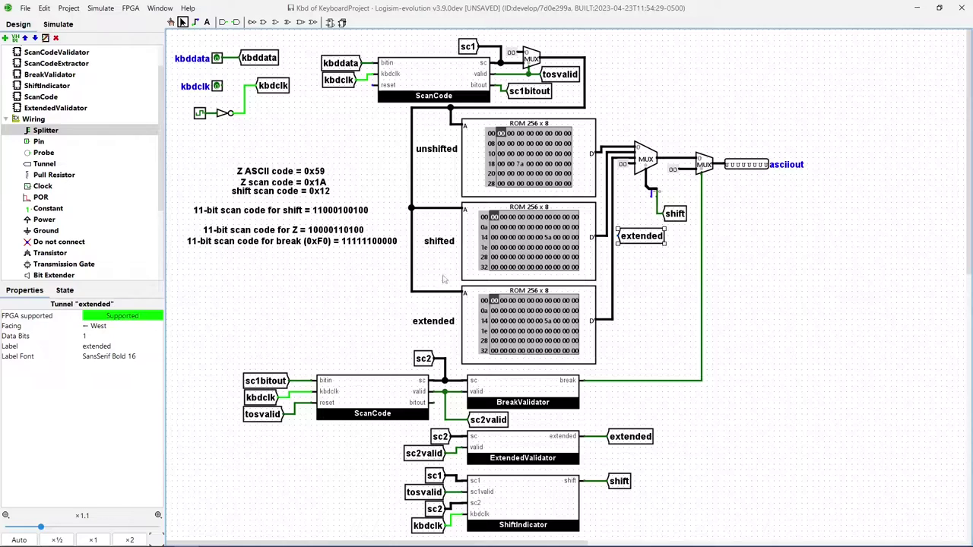
{"action": "key", "text": "Right"}
{"action": "left_click", "coordinate": [106, 326]}
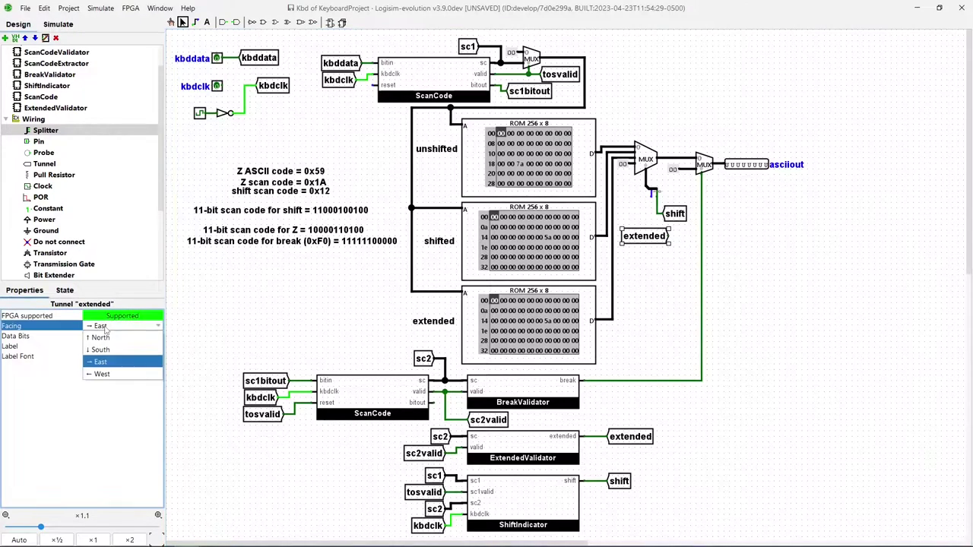
{"action": "left_click", "coordinate": [100, 337]}
{"action": "left_click_drag", "start_coordinate": [672, 243], "coordinate": [653, 232]}
{"action": "left_click", "coordinate": [658, 270]}
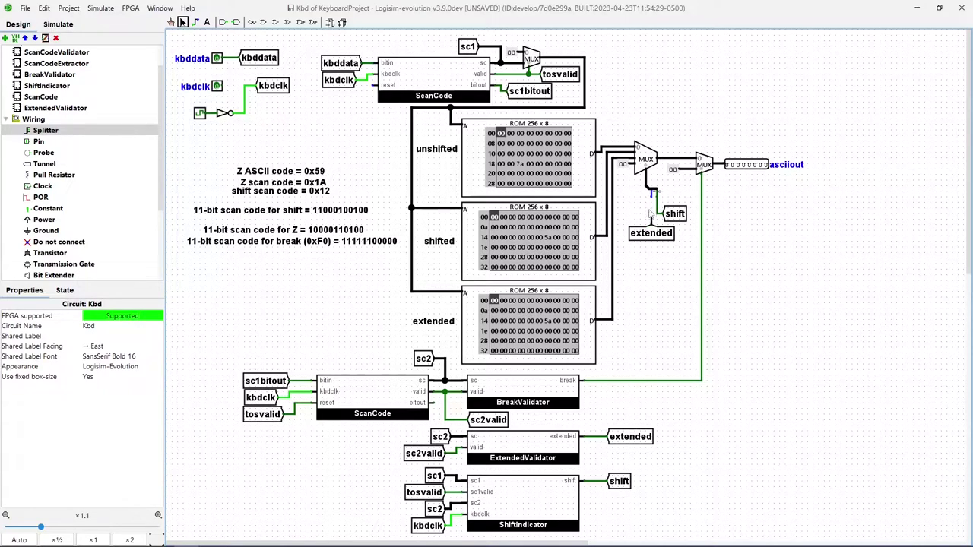
{"action": "left_click_drag", "start_coordinate": [651, 199], "coordinate": [652, 225]}
{"action": "left_click", "coordinate": [525, 330]}
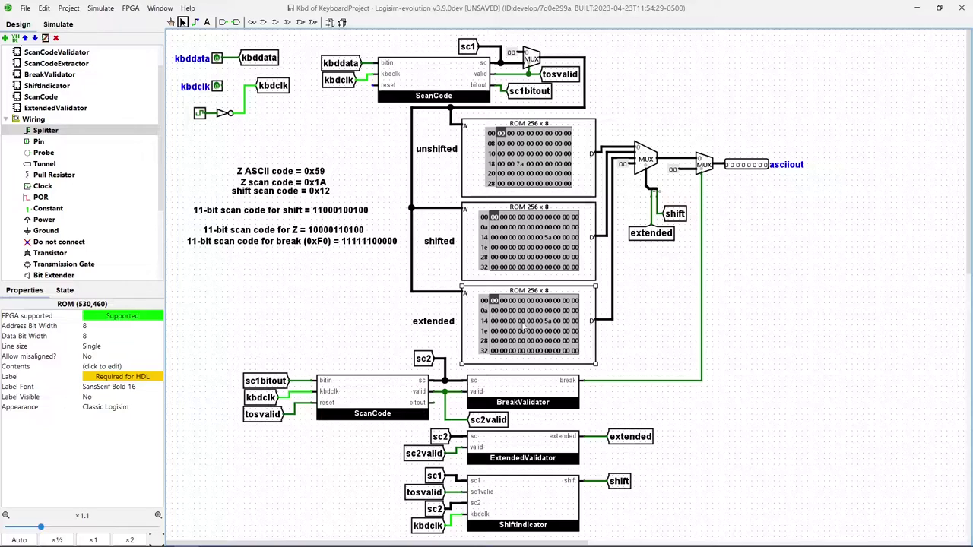
Enter 82 at address 6B in the extended ROM's contents and close the editor
{"action": "right_click", "coordinate": [522, 323]}
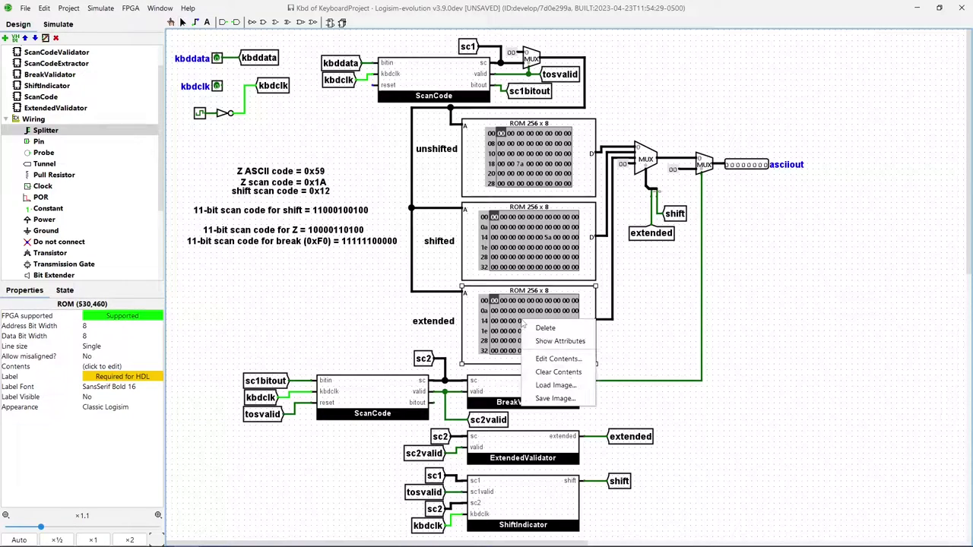
{"action": "left_click", "coordinate": [549, 360]}
{"action": "scroll", "coordinate": [492, 263], "scroll_direction": "down", "scroll_amount": 1}
{"action": "scroll", "coordinate": [521, 235], "scroll_direction": "up", "scroll_amount": 1}
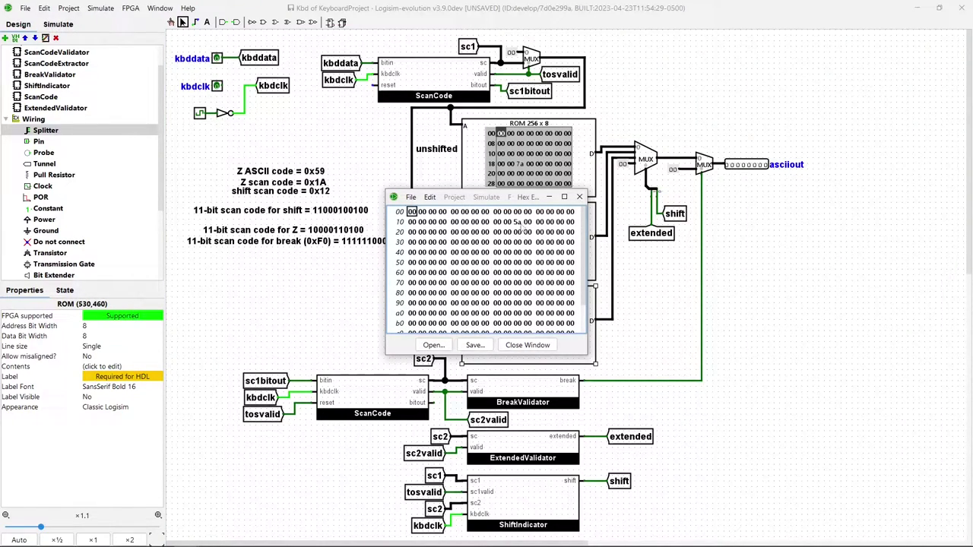
{"action": "left_click", "coordinate": [519, 223]}
{"action": "scroll", "coordinate": [485, 278], "scroll_direction": "down", "scroll_amount": 1}
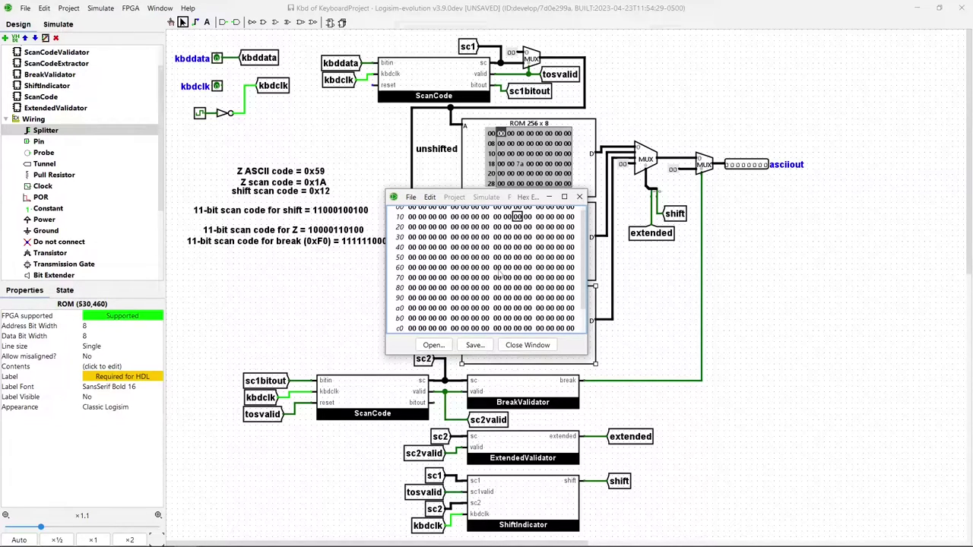
{"action": "left_click", "coordinate": [528, 269]}
{"action": "type", "text": "2"}
{"action": "left_click", "coordinate": [527, 346]}
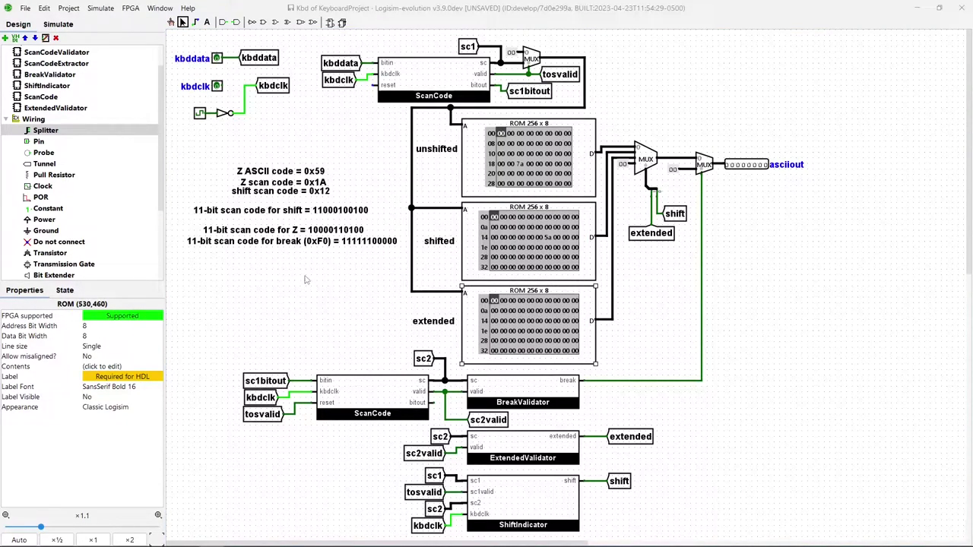
Move the Z scan code notes to the lower right of the canvas
{"action": "left_click_drag", "start_coordinate": [181, 150], "coordinate": [372, 283]}
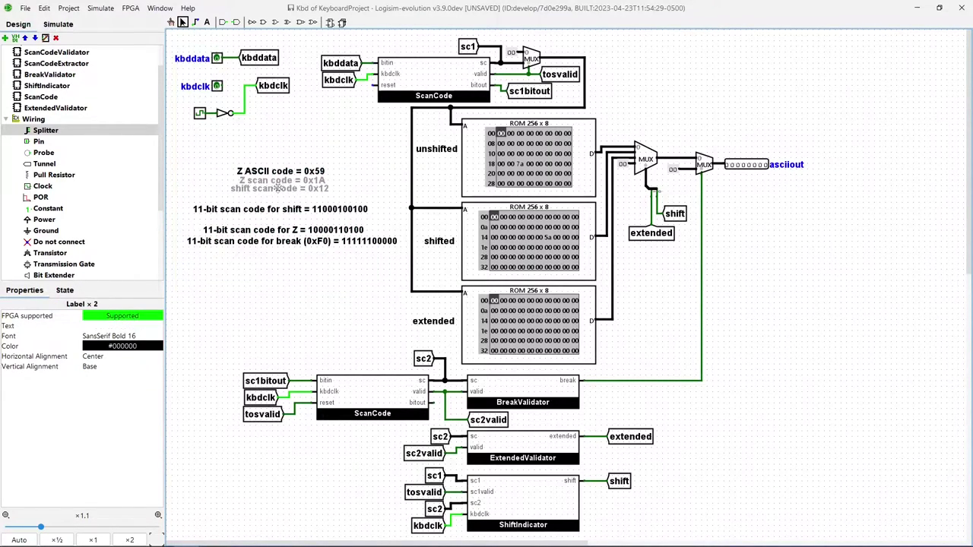
{"action": "left_click_drag", "start_coordinate": [273, 190], "coordinate": [281, 205]}
{"action": "mouse_move", "coordinate": [283, 229]}
{"action": "left_mouse_down"}
{"action": "mouse_move", "coordinate": [283, 217]}
{"action": "mouse_move", "coordinate": [292, 229]}
{"action": "left_mouse_up"}
{"action": "left_click_drag", "start_coordinate": [176, 147], "coordinate": [409, 262]}
{"action": "left_click_drag", "start_coordinate": [291, 206], "coordinate": [818, 431]}
{"action": "left_click", "coordinate": [207, 22]}
{"action": "left_click", "coordinate": [273, 156]}
{"action": "type", "text": "L Arrow ASCII Code = 0x82"}
{"action": "left_click", "coordinate": [271, 173]}
{"action": "type", "text": "L Arrow scan code = 0xE06B"}
{"action": "left_click", "coordinate": [272, 193]}
{"action": "type", "text": "11-bit scan code for ext = 10111000000"}
{"action": "left_click", "coordinate": [271, 213]}
{"action": "type", "text": "11-bit scan code for L Arrow ="}
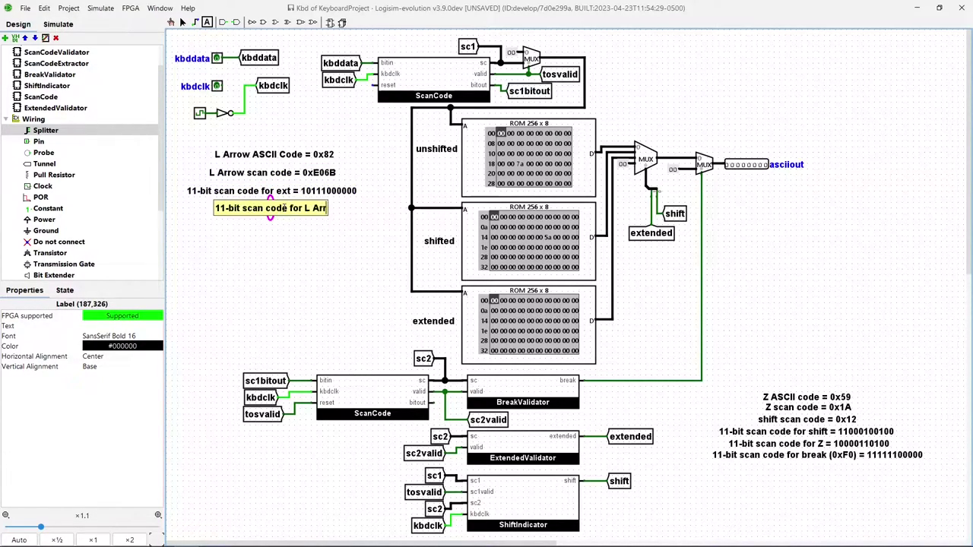
{"action": "type", "text": " 10011010110"}
{"action": "left_click", "coordinate": [272, 233]}
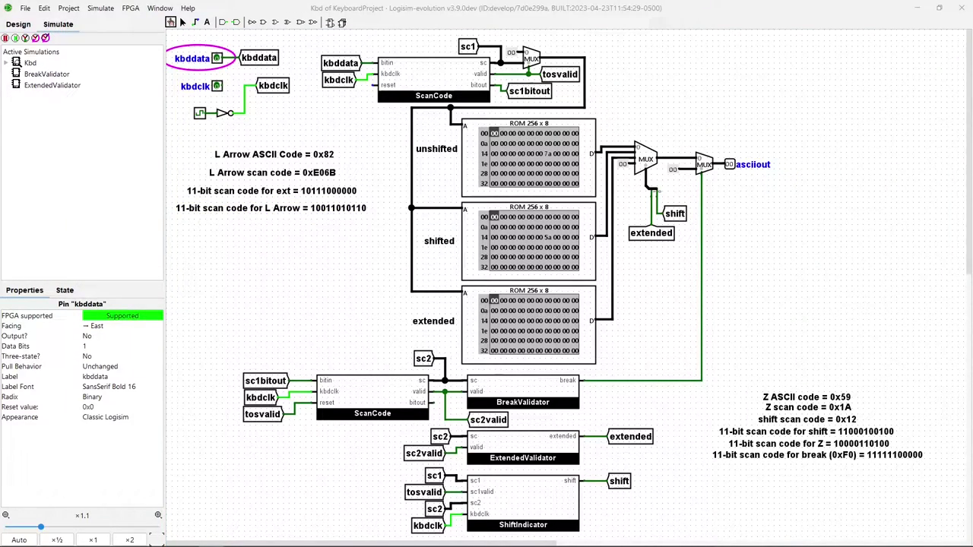
Reset the simulation and step the clock through the Z and shift-Z key codes
{"action": "left_click", "coordinate": [106, 9]}
{"action": "left_click", "coordinate": [110, 51]}
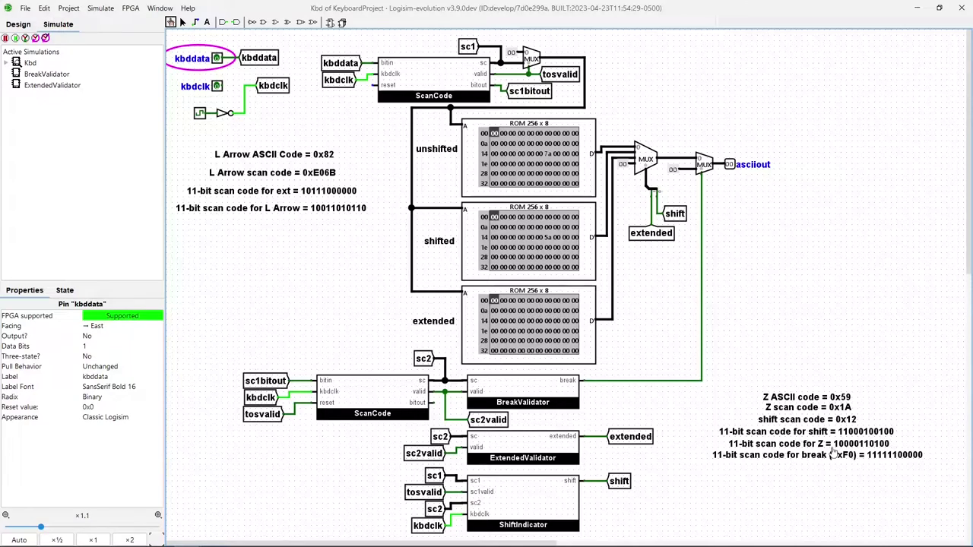
{"action": "left_click", "coordinate": [35, 43]}
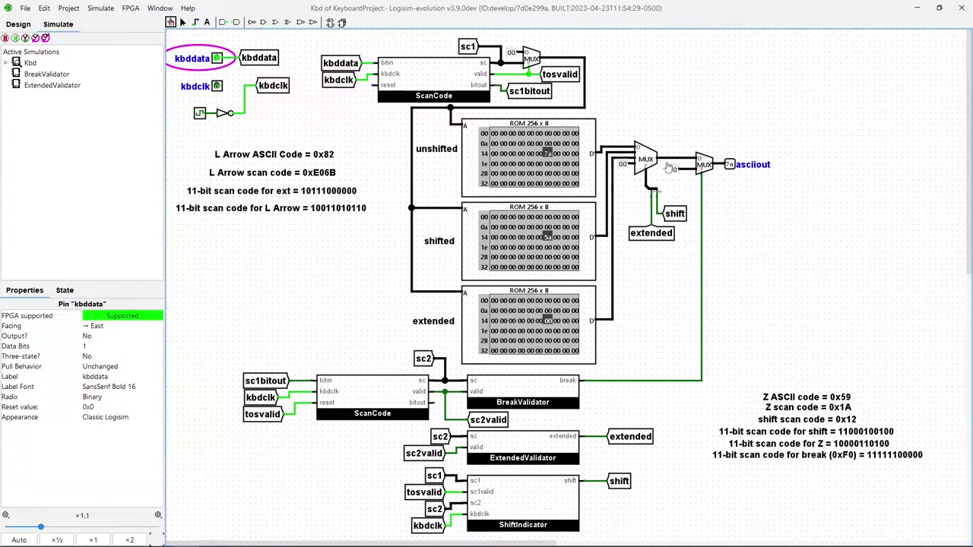
{"action": "key", "text": "ctrl+r"}
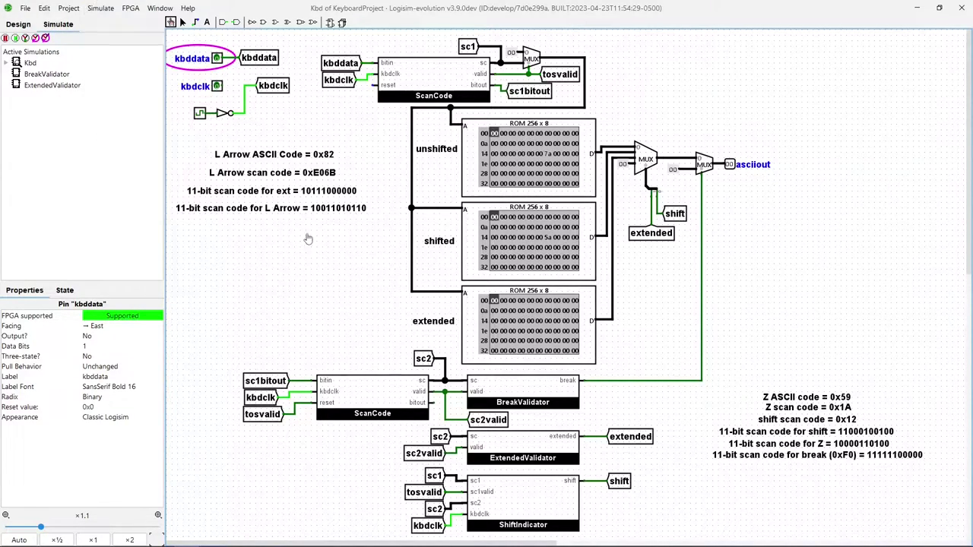
{"action": "left_click", "coordinate": [45, 38]}
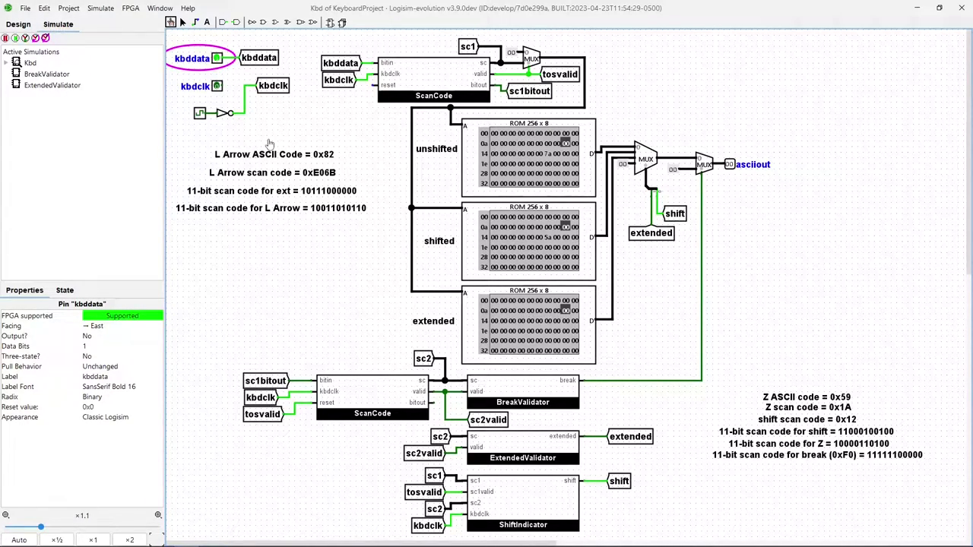
{"action": "left_click", "coordinate": [44, 38]}
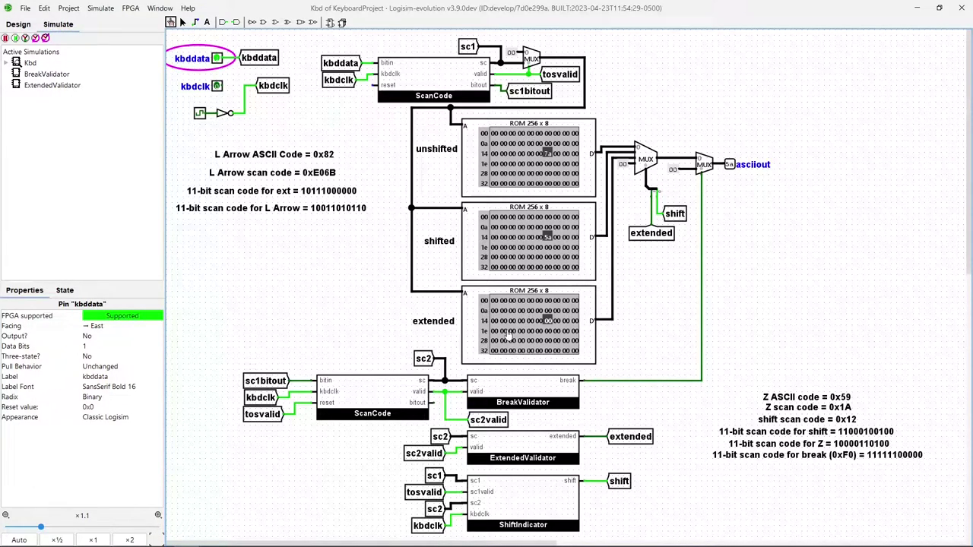
Reset, clock the left-arrow key code through the circuit, then reset with Ctrl+R
{"action": "left_click", "coordinate": [101, 10]}
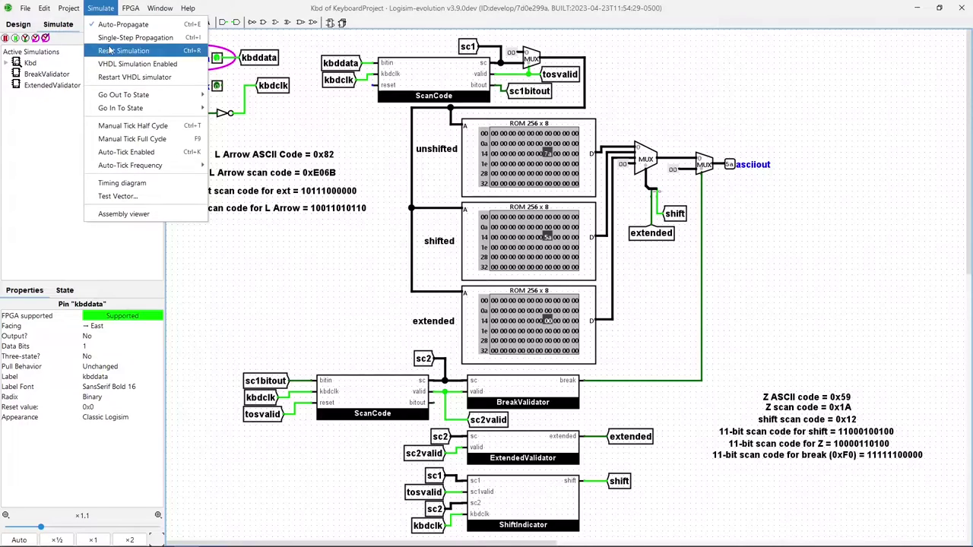
{"action": "left_click", "coordinate": [110, 50]}
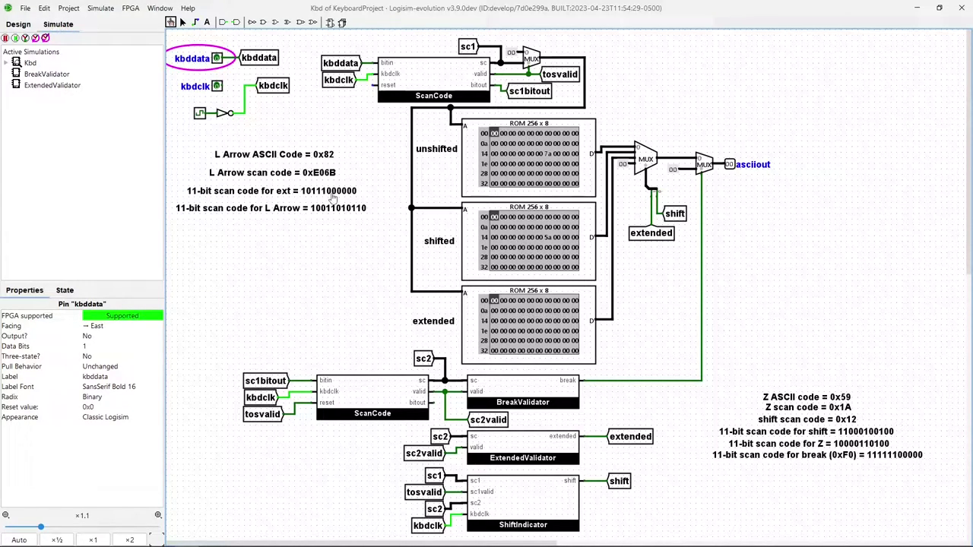
{"action": "left_click", "coordinate": [46, 38]}
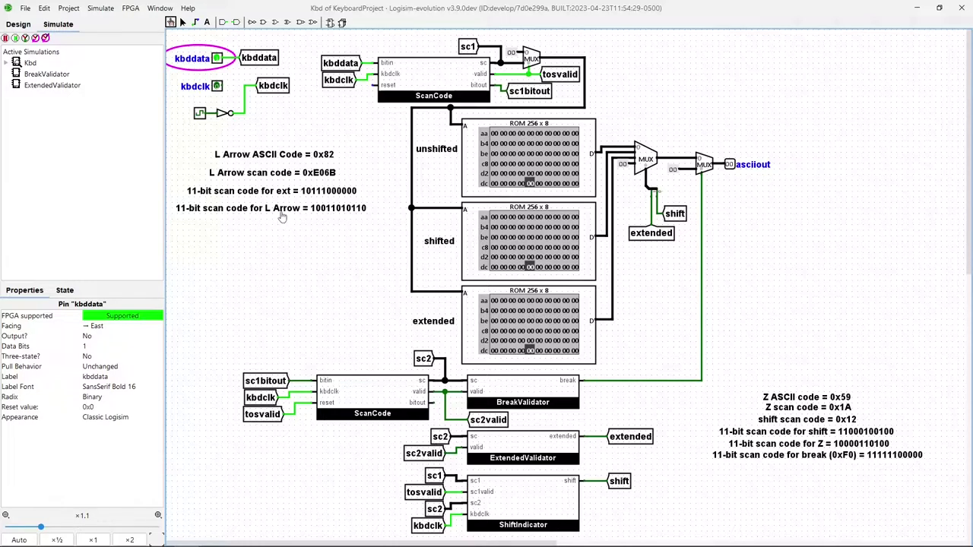
{"action": "key", "text": "ctrl+r"}
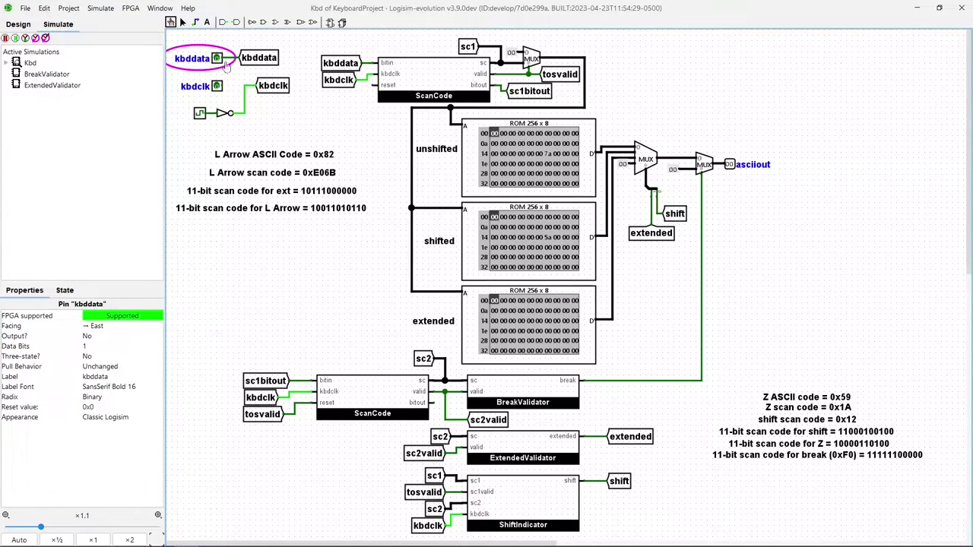